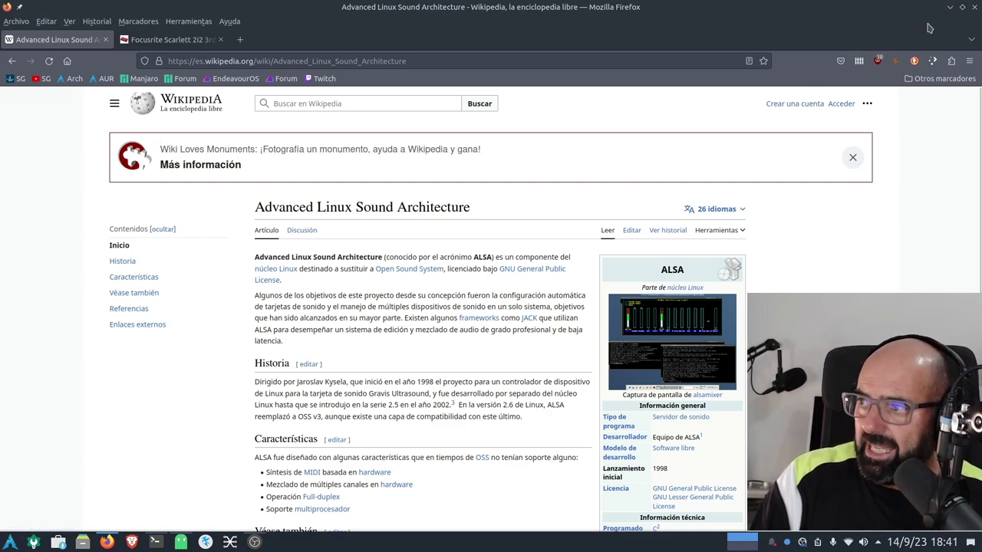
Step: Minimise the browser, switch to Octopi and find the alsa-ucm-conf package by searching for "alsa-ucm-con"
{"action": "left_click", "coordinate": [949, 8]}
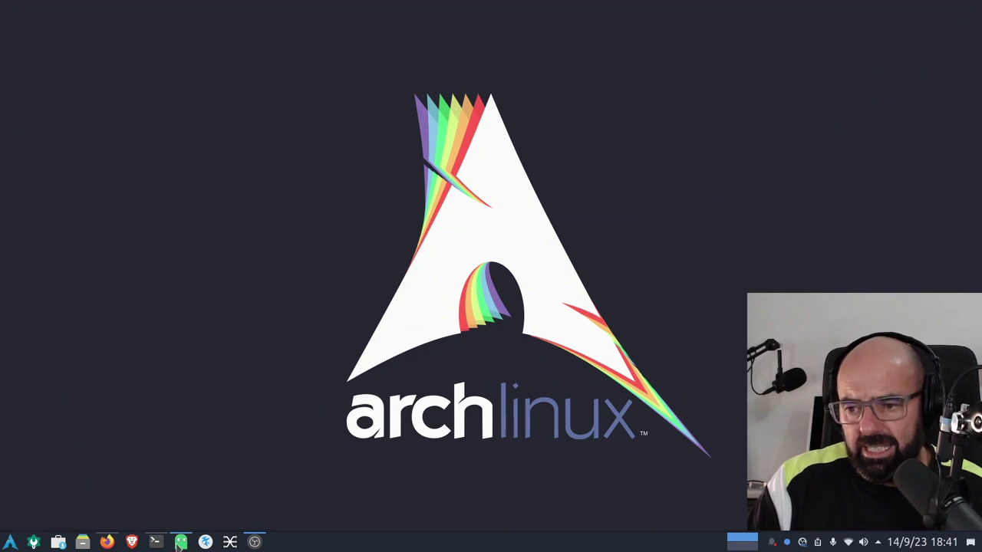
{"action": "left_click", "coordinate": [180, 543]}
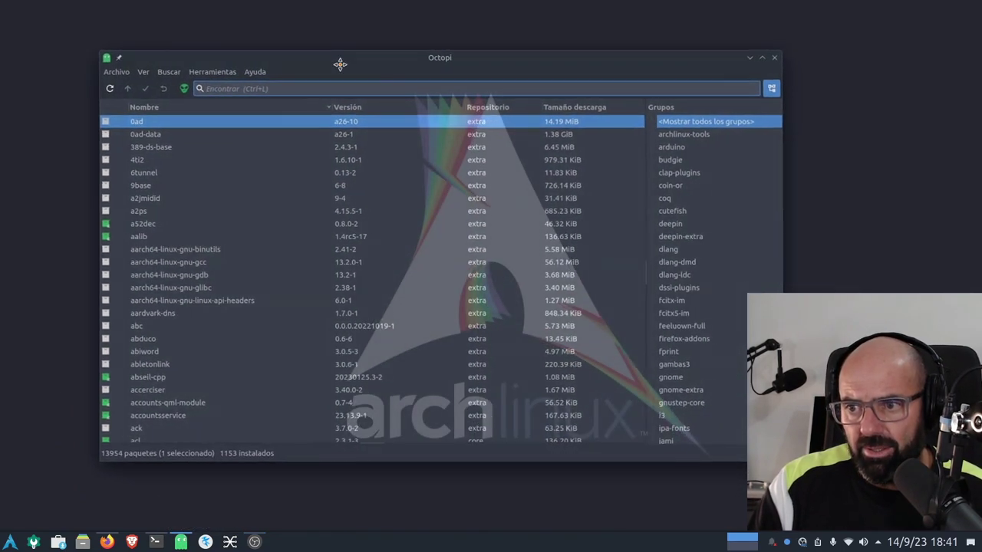
{"action": "type", "text": "als"}
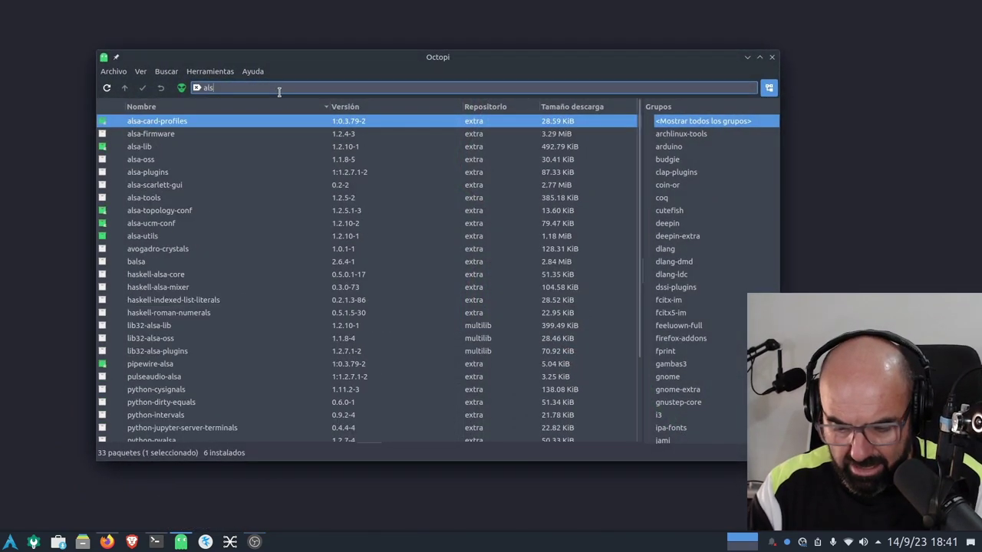
{"action": "type", "text": "a-ucm-con"}
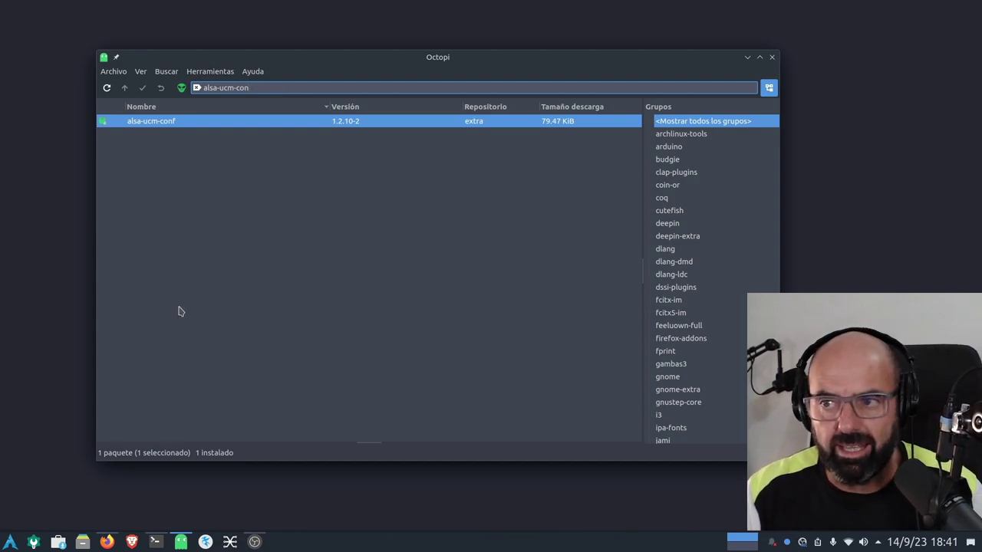
{"action": "left_click", "coordinate": [157, 124]}
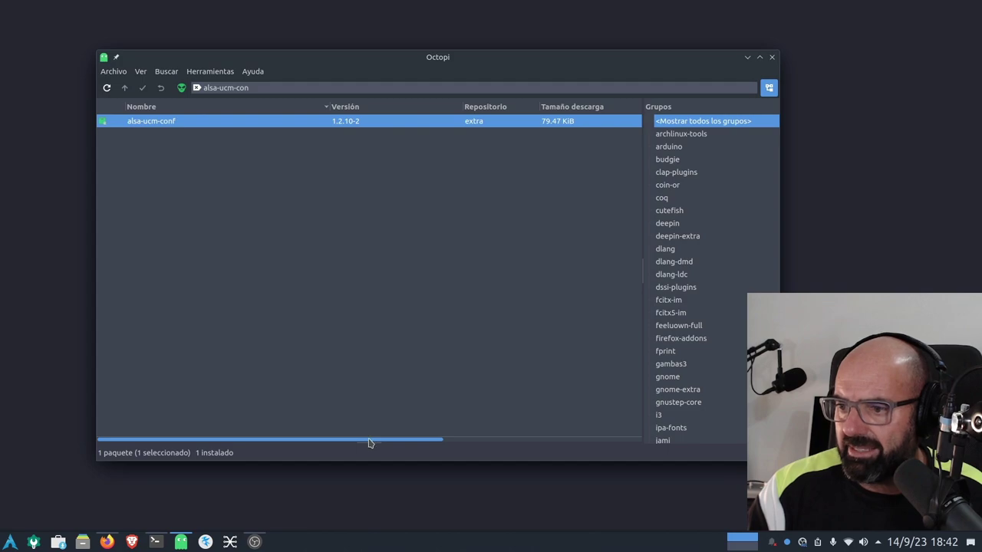
Step: Reveal the package details pane, maximise the Octopi window and show the information for alsa-ucm-conf
{"action": "left_click_drag", "start_coordinate": [369, 443], "coordinate": [364, 358]}
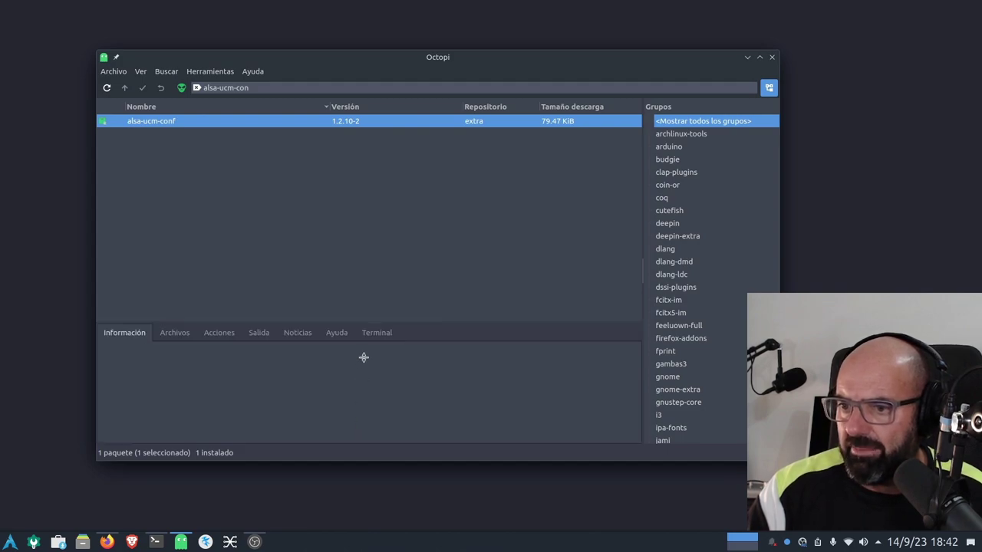
{"action": "left_click", "coordinate": [759, 57]}
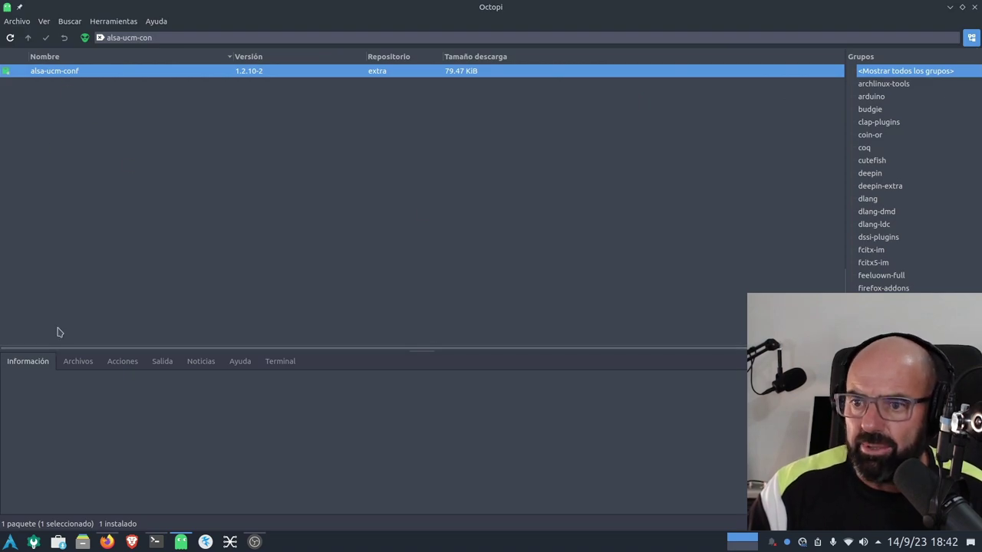
{"action": "left_click", "coordinate": [96, 72]}
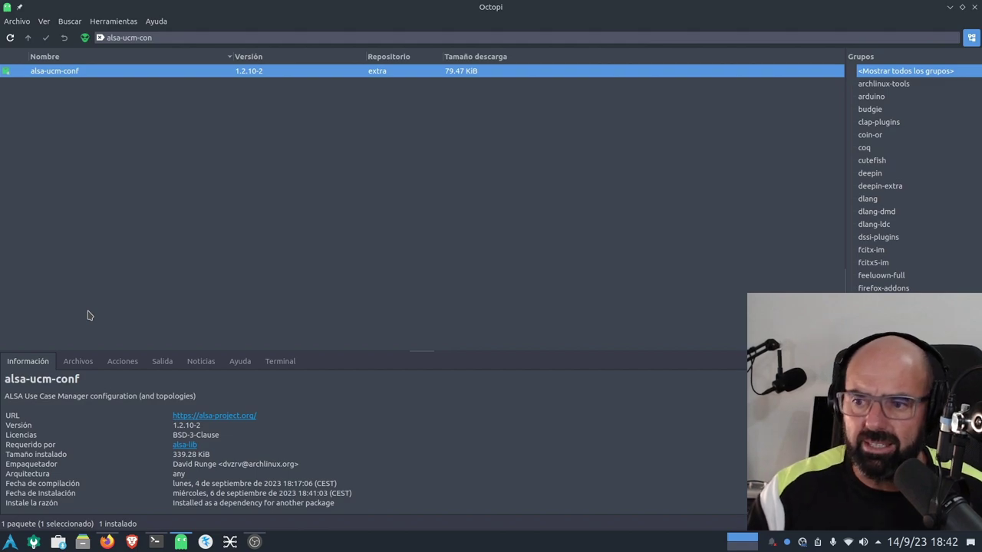
Step: List the files of alsa-ucm-conf and expand the tree through usr, share and alsa to the contents of ucm2
{"action": "left_click", "coordinate": [83, 365]}
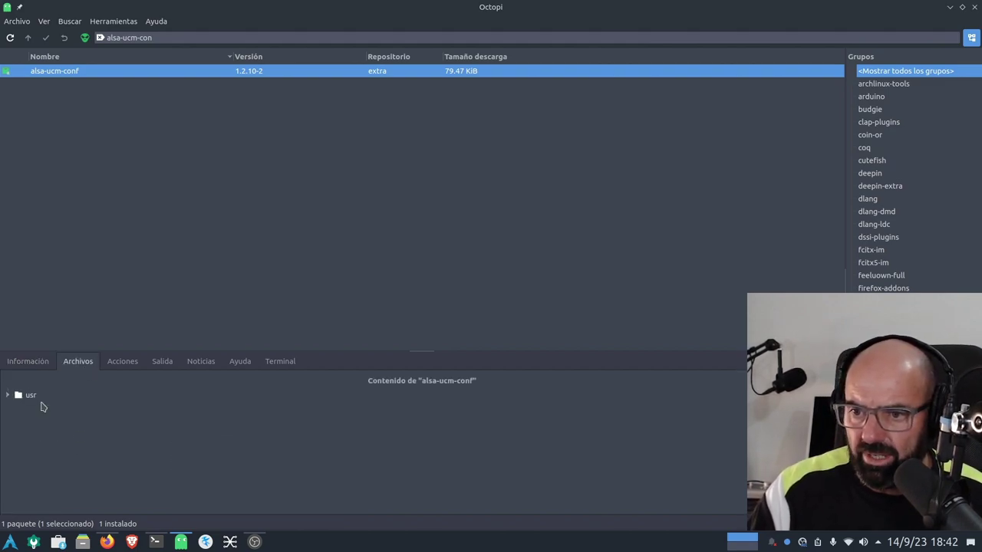
{"action": "left_click", "coordinate": [8, 395]}
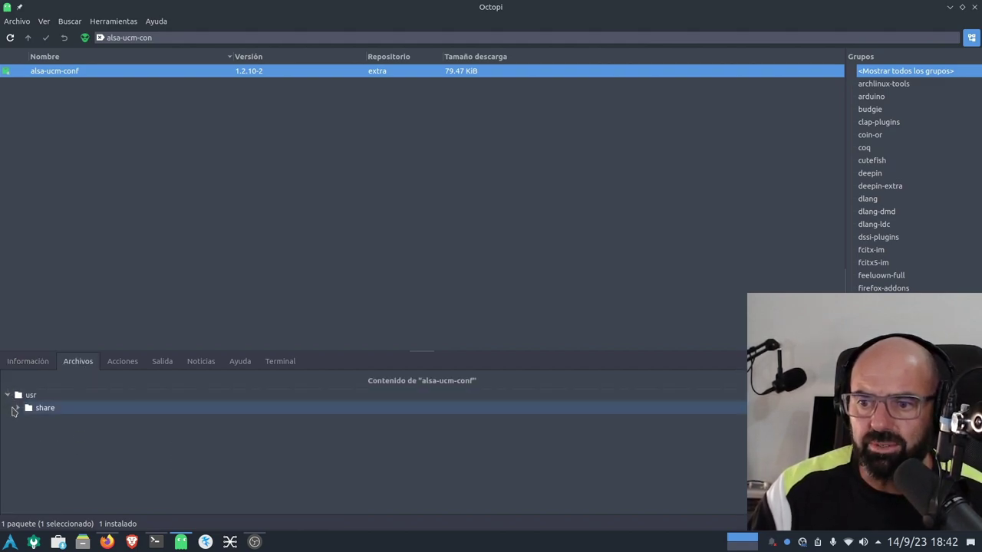
{"action": "left_click", "coordinate": [14, 409]}
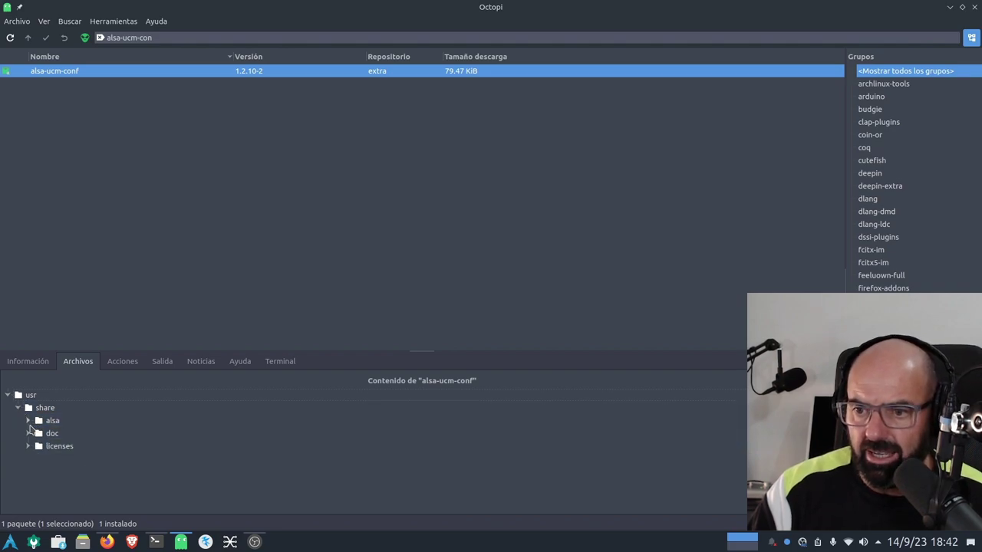
{"action": "left_click", "coordinate": [27, 421]}
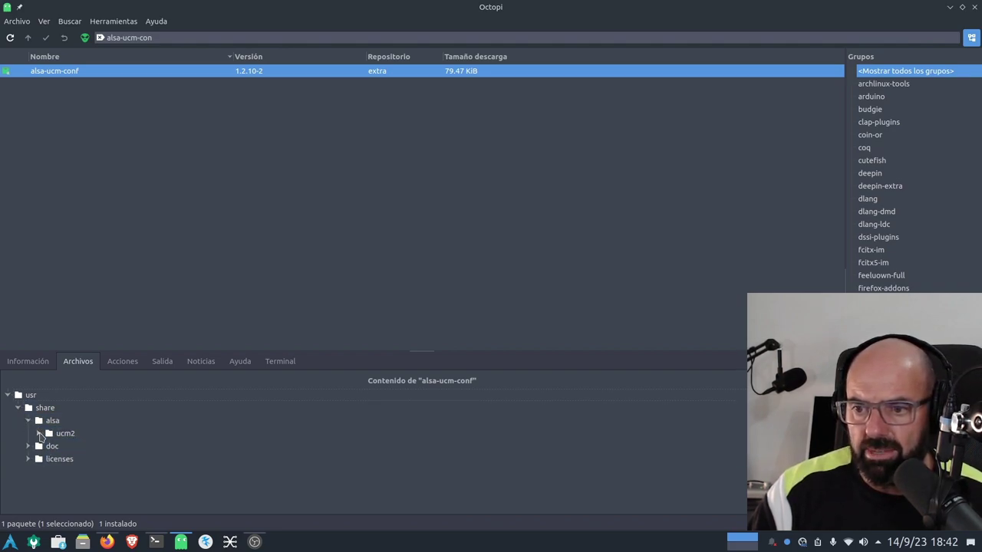
{"action": "left_click", "coordinate": [39, 433]}
{"action": "scroll", "coordinate": [116, 422], "scroll_direction": "down", "scroll_amount": 5}
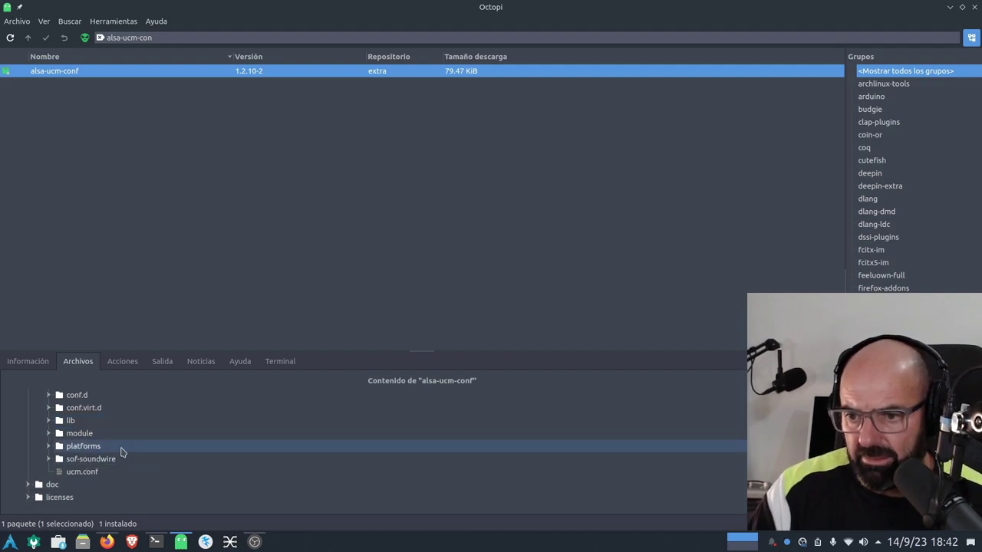
{"action": "scroll", "coordinate": [120, 451], "scroll_direction": "up", "scroll_amount": 1}
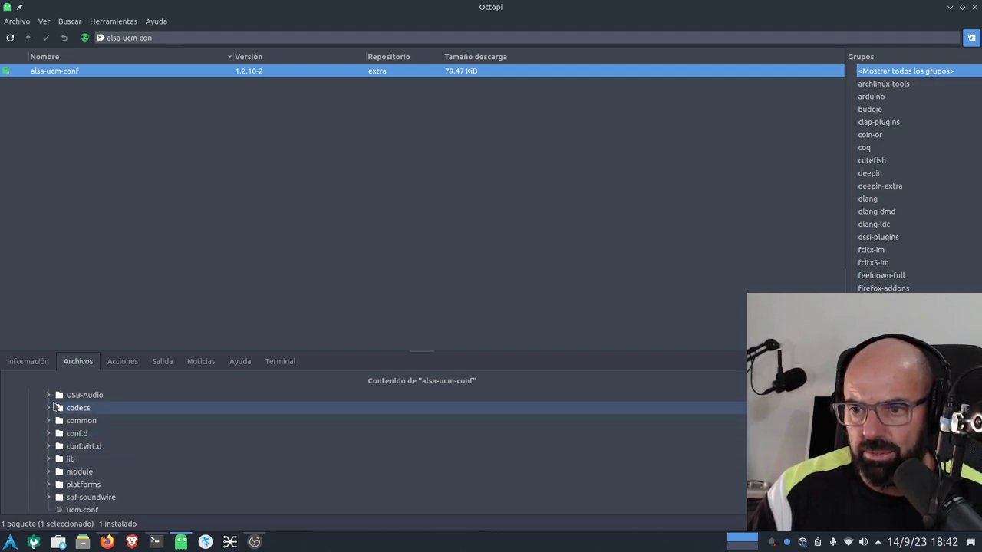
Step: Expand the USB-Audio folder in the package's file tree and enlarge the details pane to look through its vendor subfolders
{"action": "left_click", "coordinate": [50, 395]}
{"action": "scroll", "coordinate": [142, 422], "scroll_direction": "down", "scroll_amount": 5}
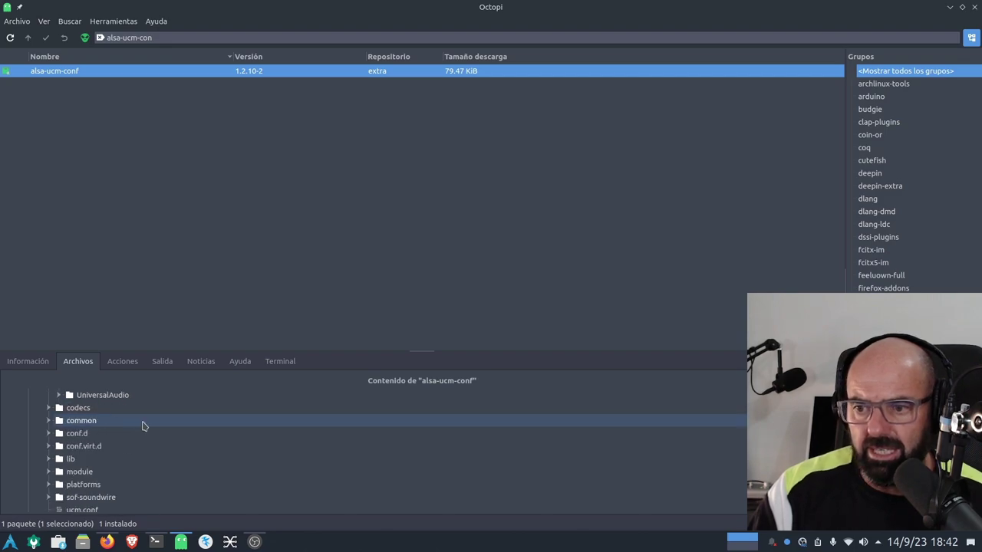
{"action": "scroll", "coordinate": [146, 434], "scroll_direction": "up", "scroll_amount": 6}
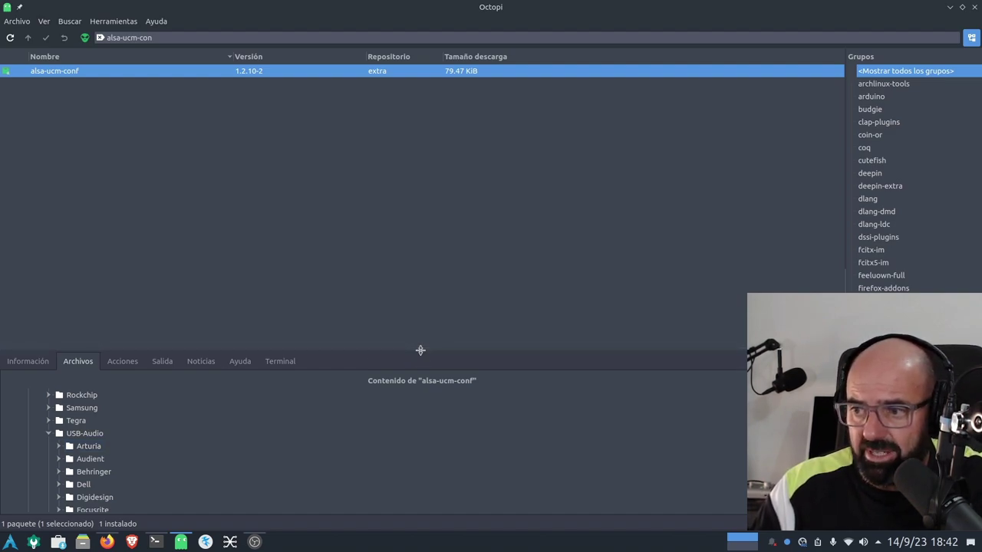
{"action": "left_click_drag", "start_coordinate": [420, 350], "coordinate": [417, 289]}
{"action": "scroll", "coordinate": [314, 424], "scroll_direction": "up", "scroll_amount": 4}
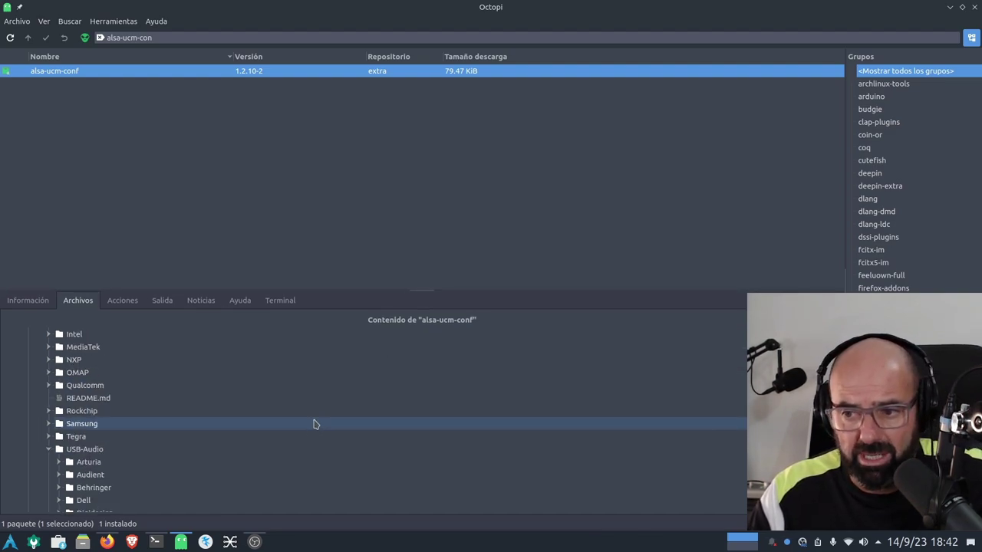
Step: View Octopi's version and Pacman details in the About dialog, then close it
{"action": "left_click", "coordinate": [145, 22]}
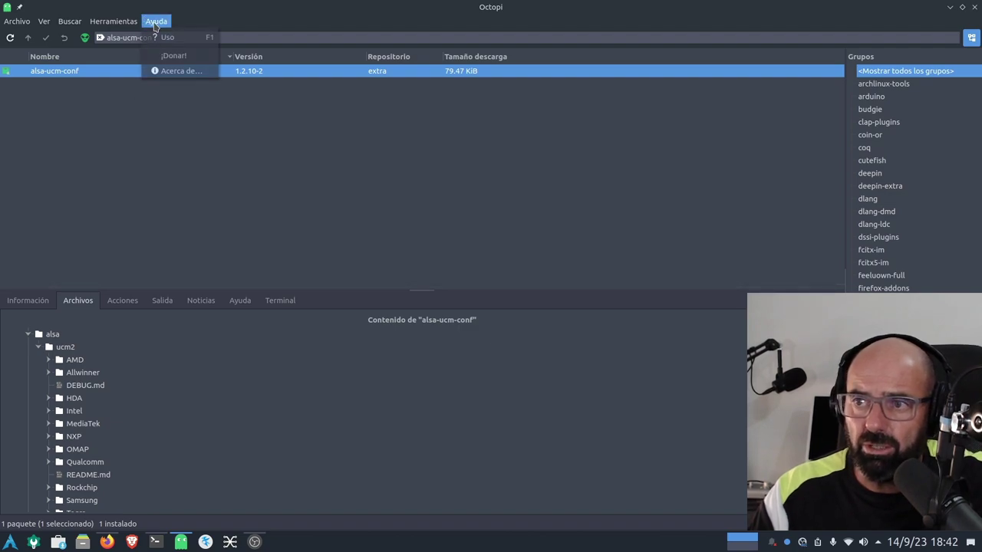
{"action": "left_click", "coordinate": [177, 71]}
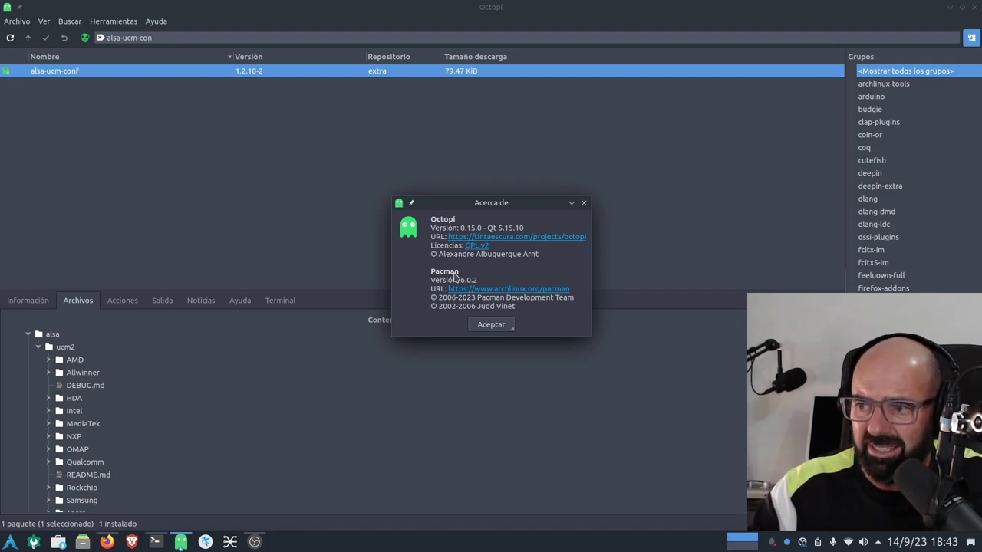
{"action": "left_click", "coordinate": [493, 325]}
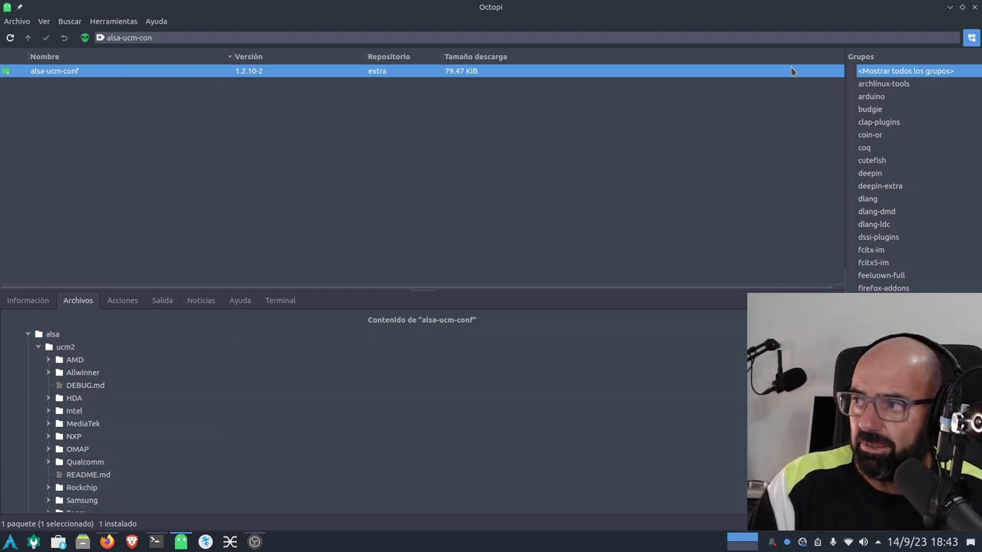
Step: Minimise and restore Octopi, then review the vendor folders listed under USB-Audio for alsa-ucm-conf
{"action": "left_click", "coordinate": [950, 7]}
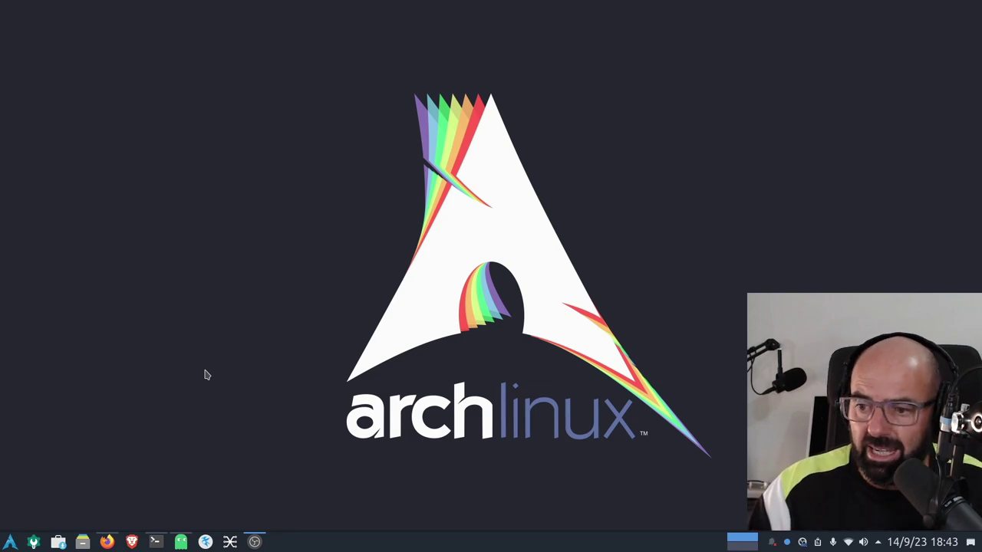
{"action": "left_click", "coordinate": [181, 541]}
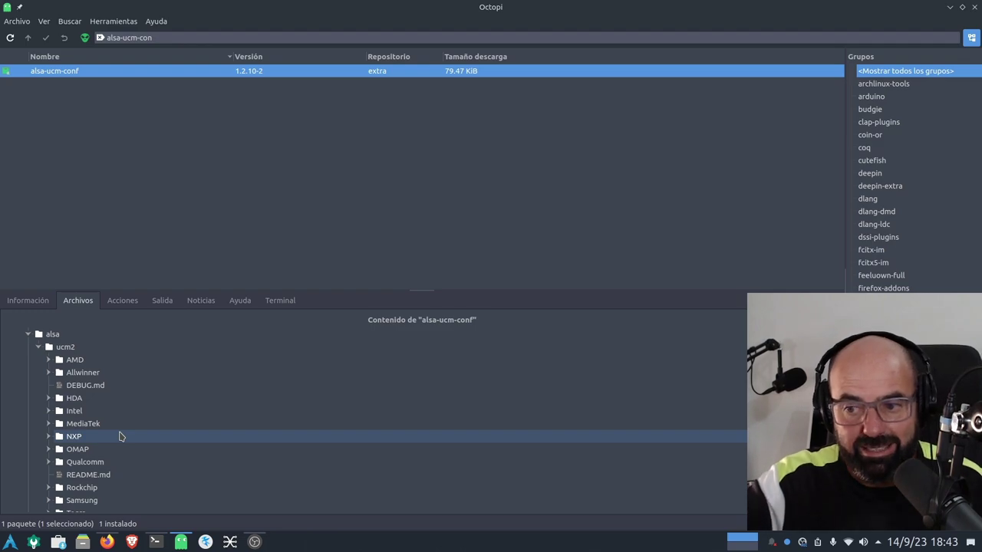
{"action": "scroll", "coordinate": [154, 430], "scroll_direction": "down", "scroll_amount": 2}
{"action": "scroll", "coordinate": [153, 449], "scroll_direction": "down", "scroll_amount": 2}
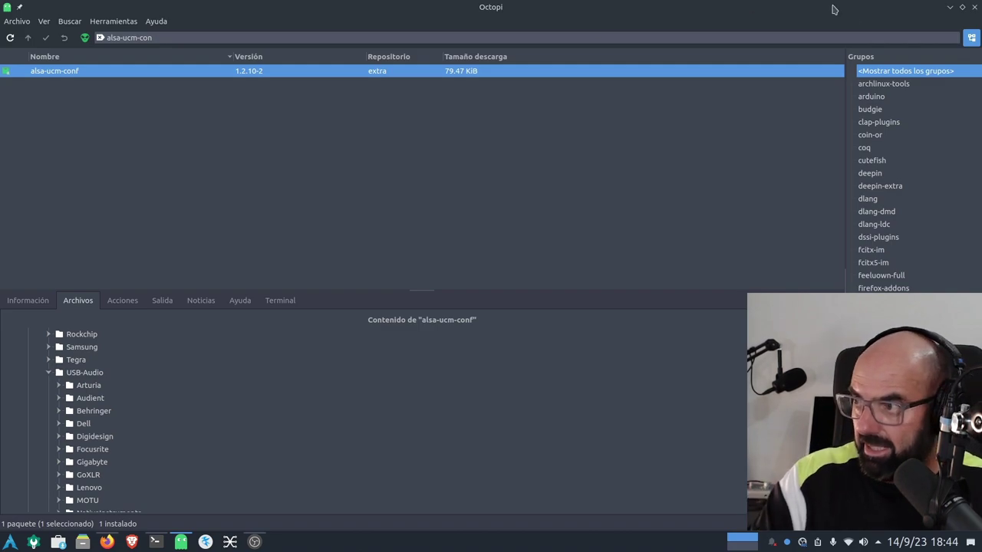
Step: Minimise Octopi, open the Arch root partition in the Dolphin file manager, and maximise the window with larger icons
{"action": "left_click", "coordinate": [950, 7]}
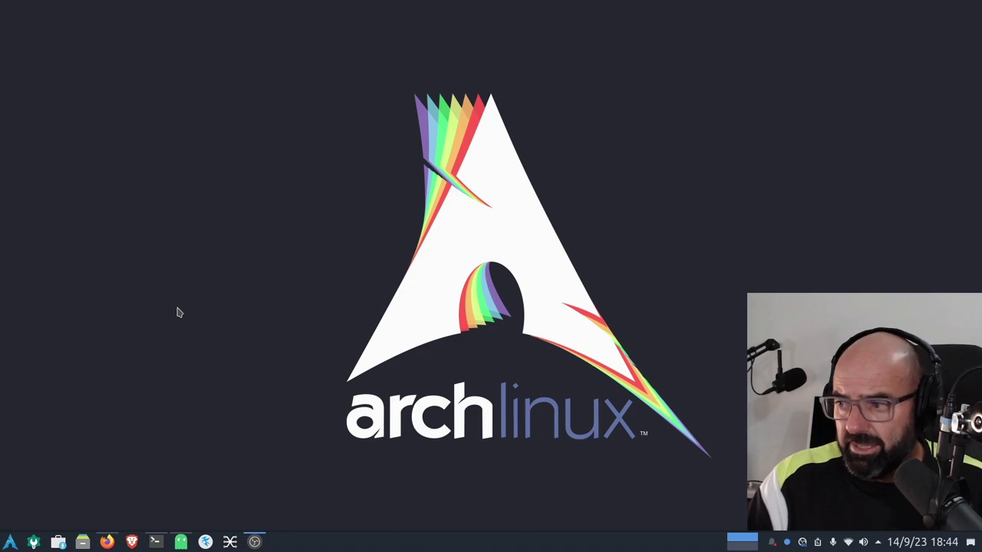
{"action": "left_click", "coordinate": [83, 542]}
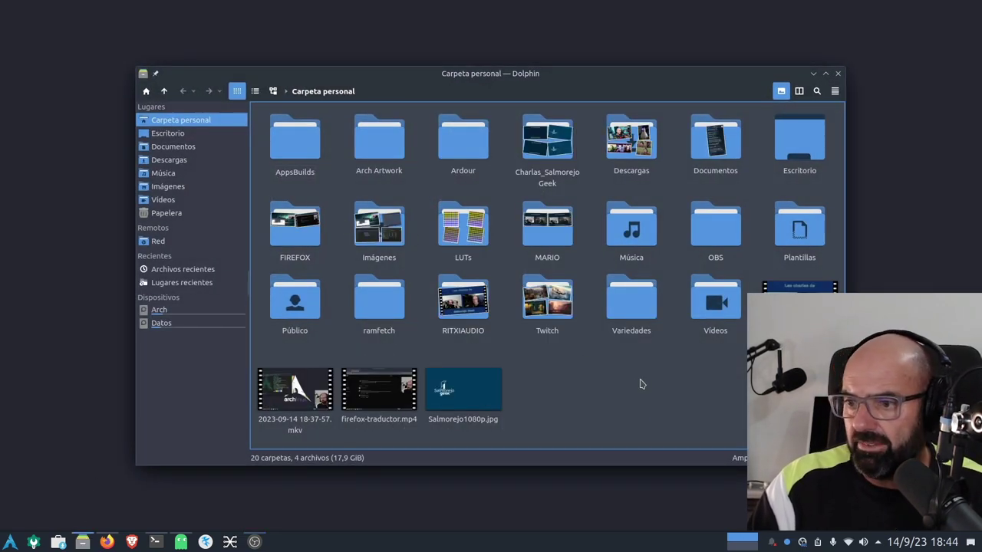
{"action": "left_click_drag", "start_coordinate": [666, 77], "coordinate": [570, 41]}
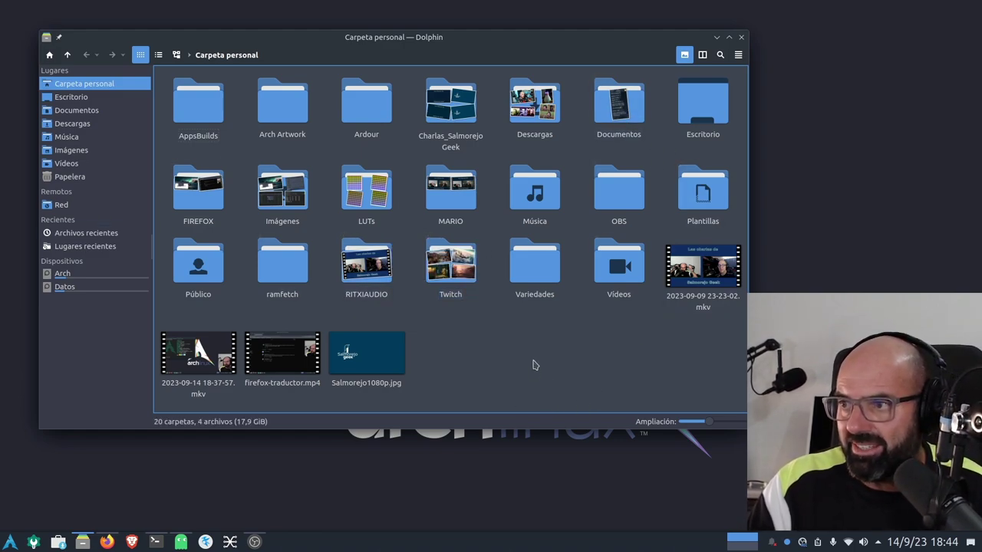
{"action": "left_click", "coordinate": [88, 275]}
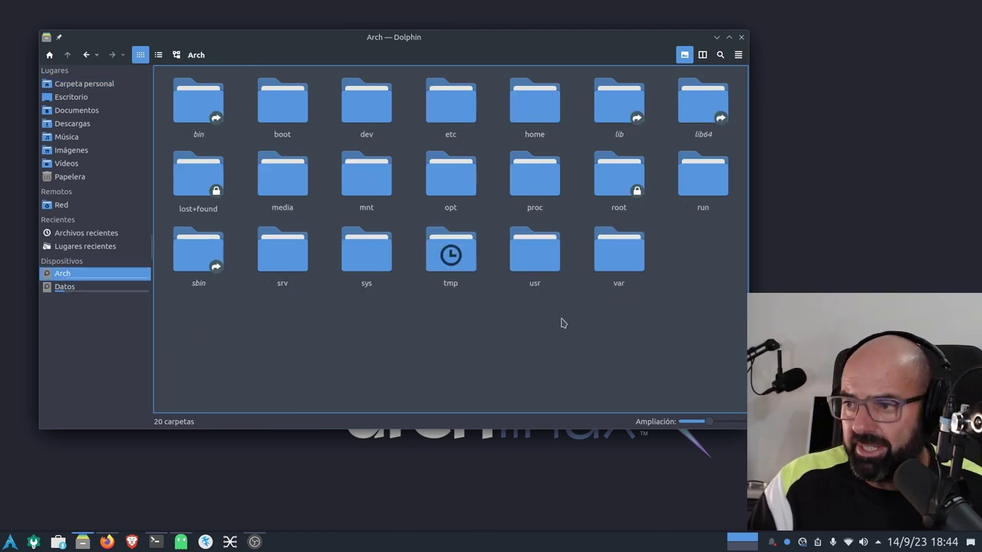
{"action": "left_click", "coordinate": [729, 37]}
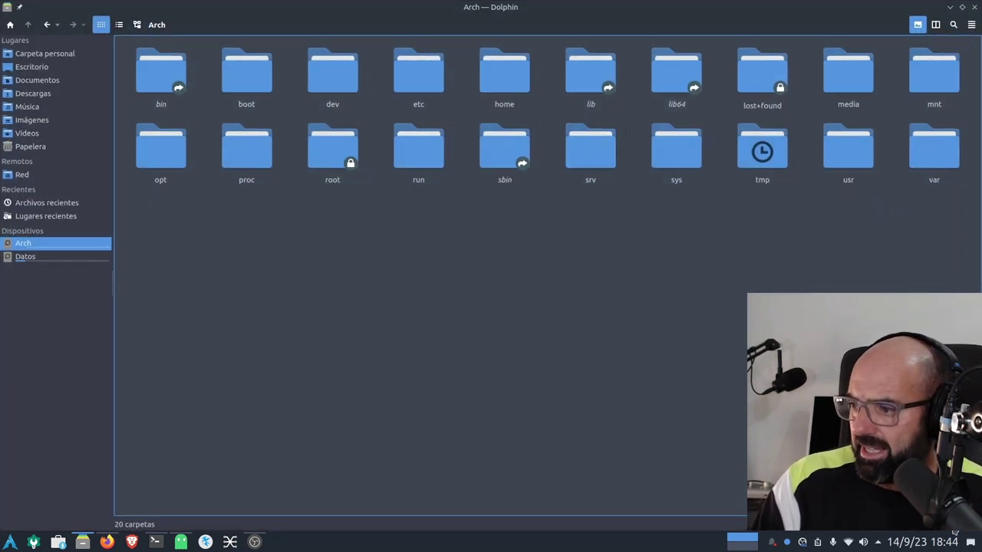
{"action": "key", "text": "ctrl+plus"}
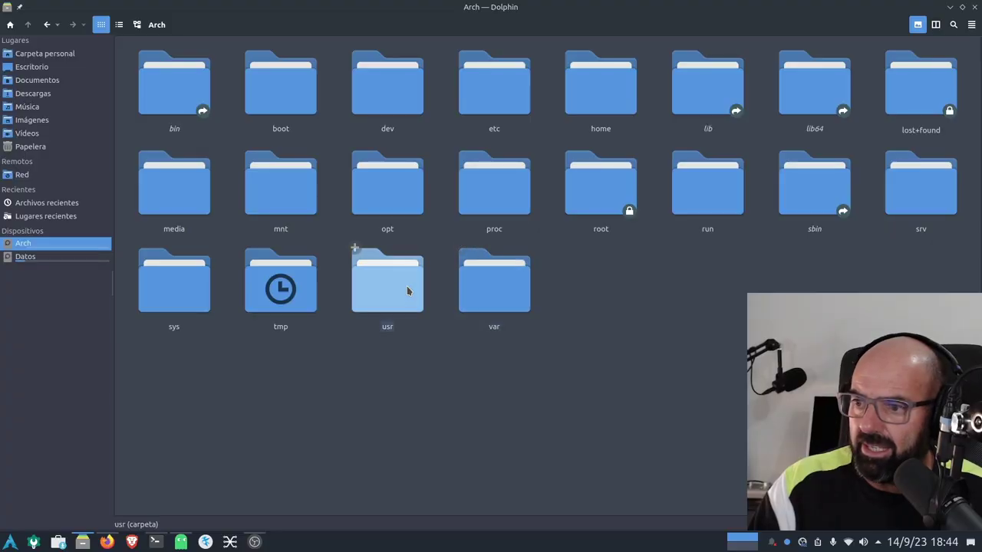
Step: Navigate from the Arch root into the folder usr/share/alsa
{"action": "left_click", "coordinate": [407, 290]}
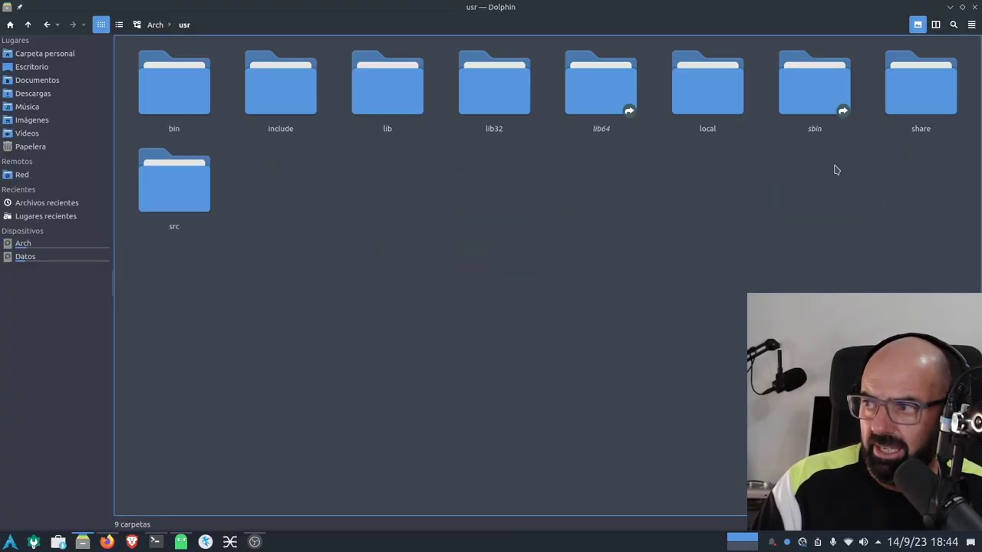
{"action": "left_click", "coordinate": [923, 100]}
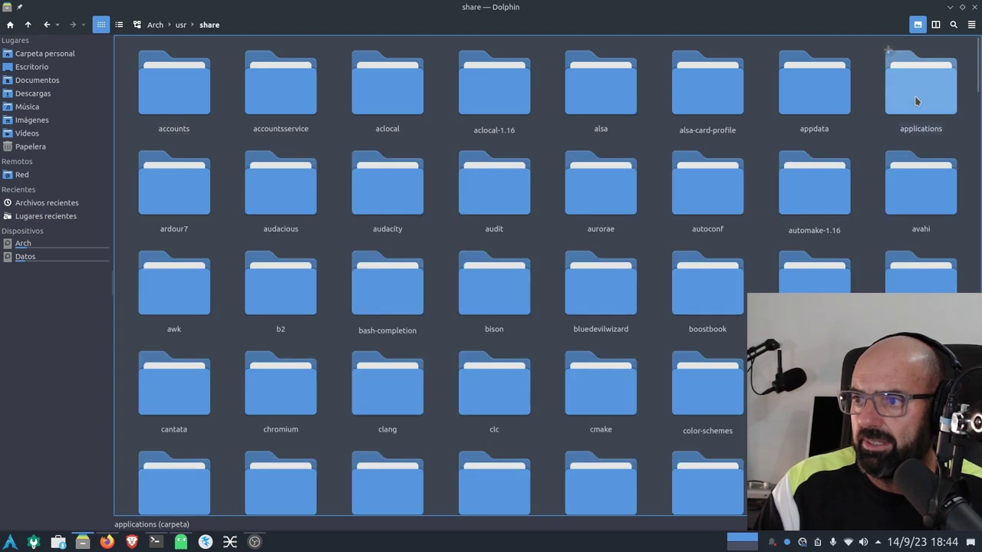
{"action": "left_click", "coordinate": [602, 102]}
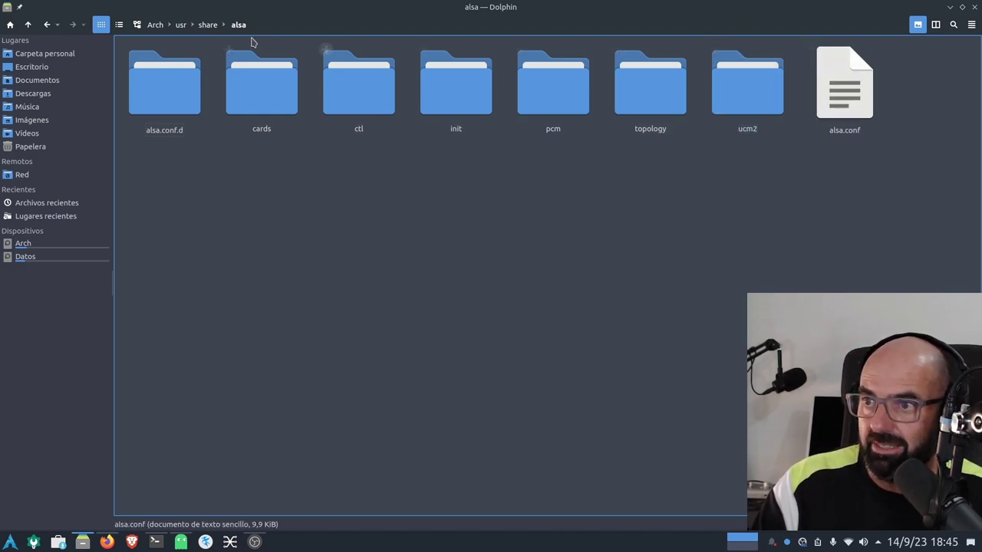
Step: Open alsa.conf in Kate and look through its card-loading and PCM interface sections
{"action": "right_click", "coordinate": [836, 114]}
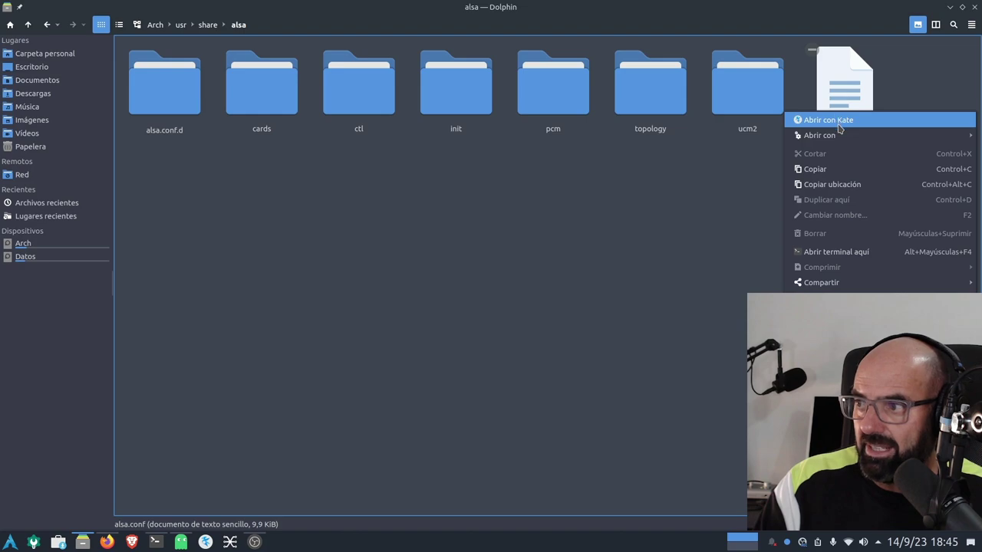
{"action": "left_click", "coordinate": [836, 122]}
{"action": "scroll", "coordinate": [341, 294], "scroll_direction": "down", "scroll_amount": 10}
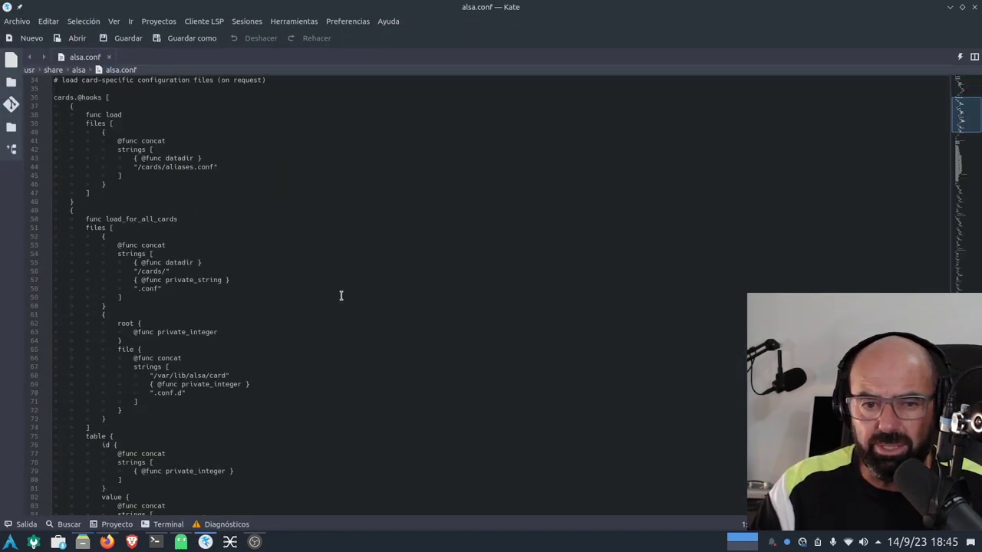
{"action": "scroll", "coordinate": [342, 295], "scroll_direction": "down", "scroll_amount": 20}
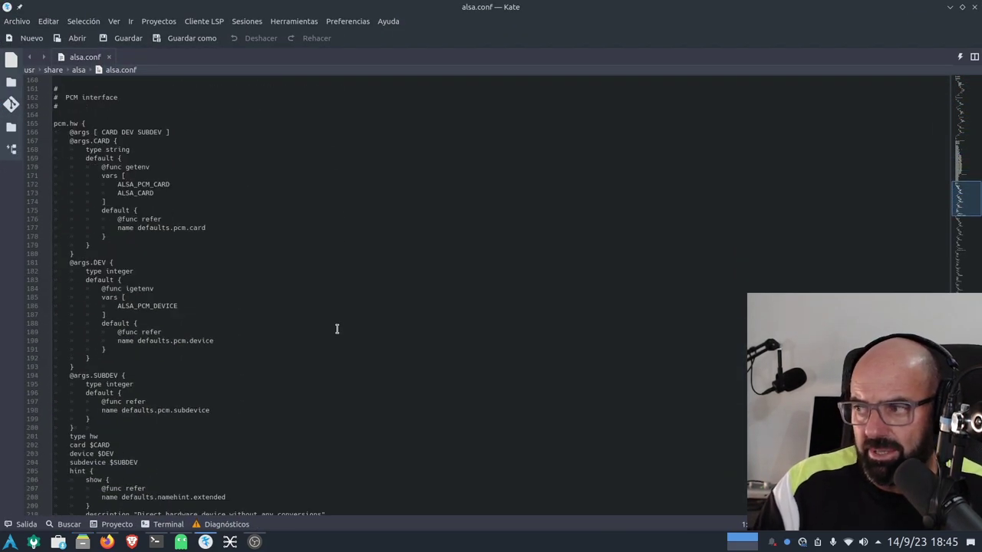
Step: Look through the remaining PCM definitions and the control interface section of alsa.conf, and close the file
{"action": "scroll", "coordinate": [337, 329], "scroll_direction": "down", "scroll_amount": 20}
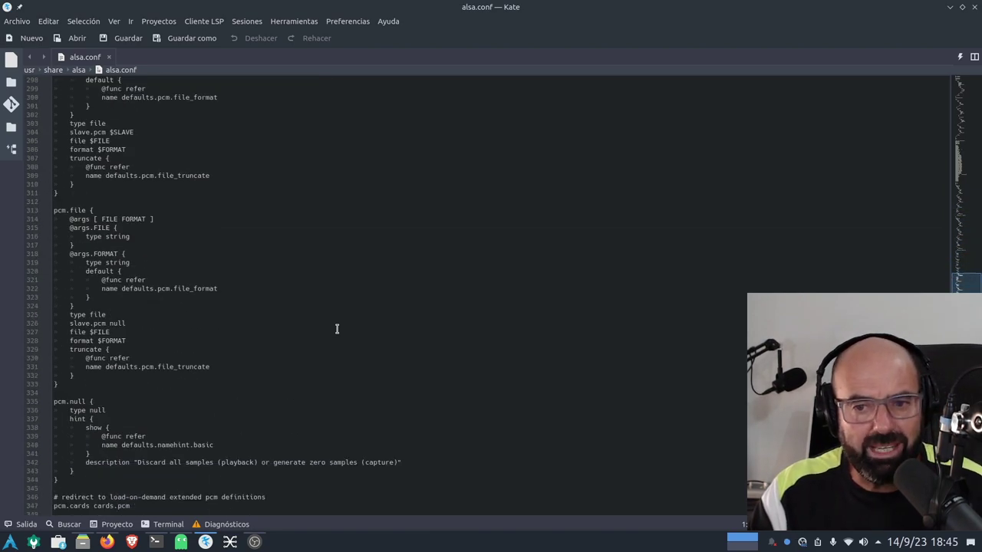
{"action": "scroll", "coordinate": [337, 329], "scroll_direction": "down", "scroll_amount": 11}
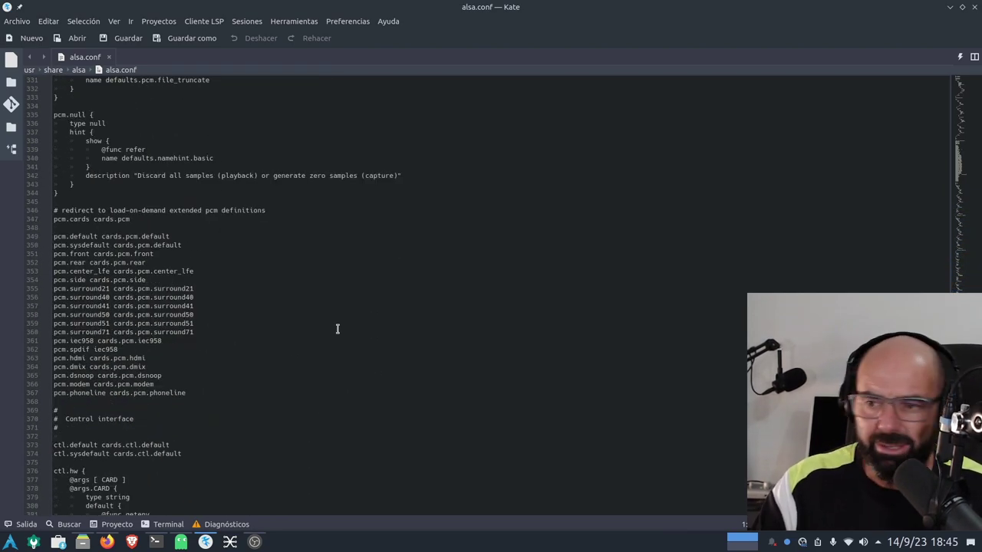
{"action": "scroll", "coordinate": [502, 268], "scroll_direction": "down", "scroll_amount": 13}
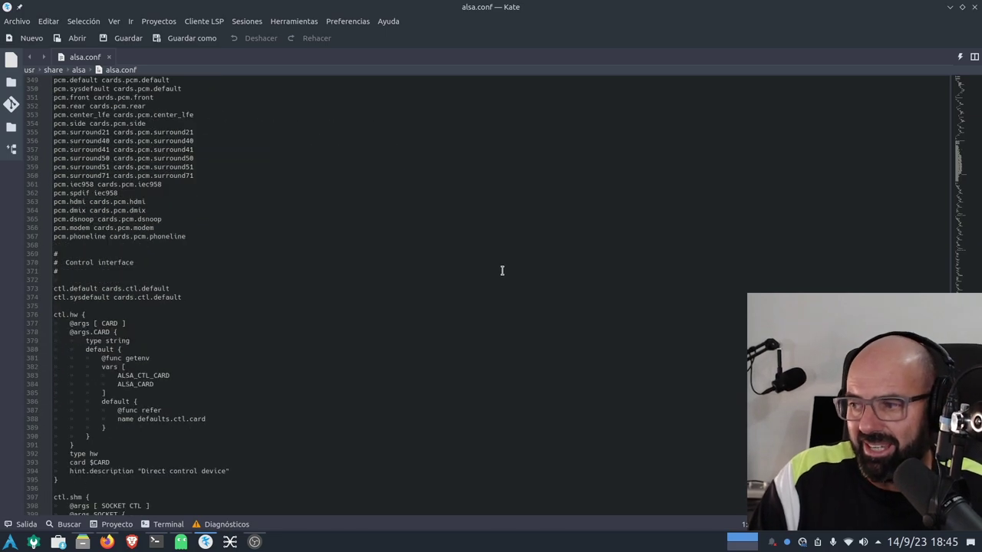
{"action": "left_click", "coordinate": [975, 7]}
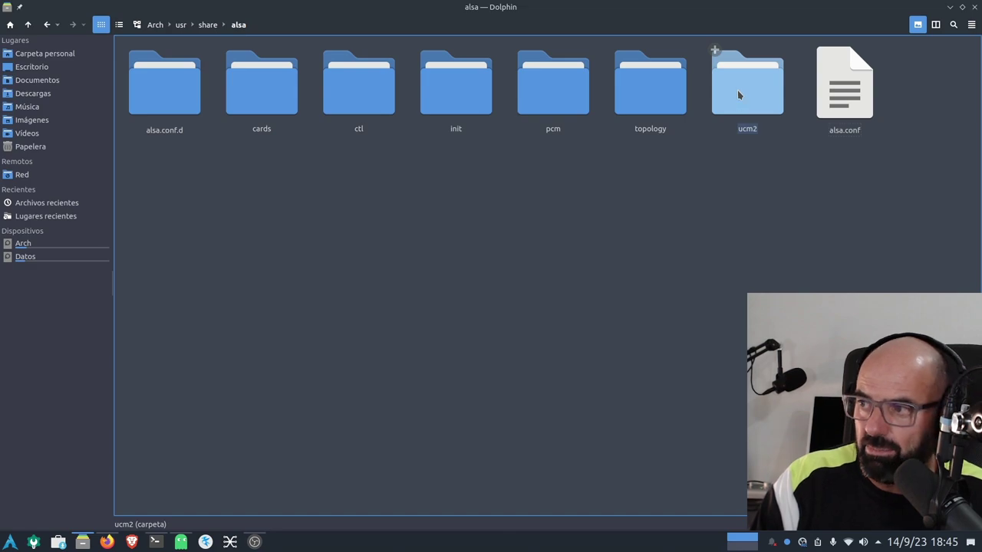
Step: Open the ucm2 folder and point out its Samsung and USB-Audio folders by selecting them
{"action": "left_click", "coordinate": [737, 89]}
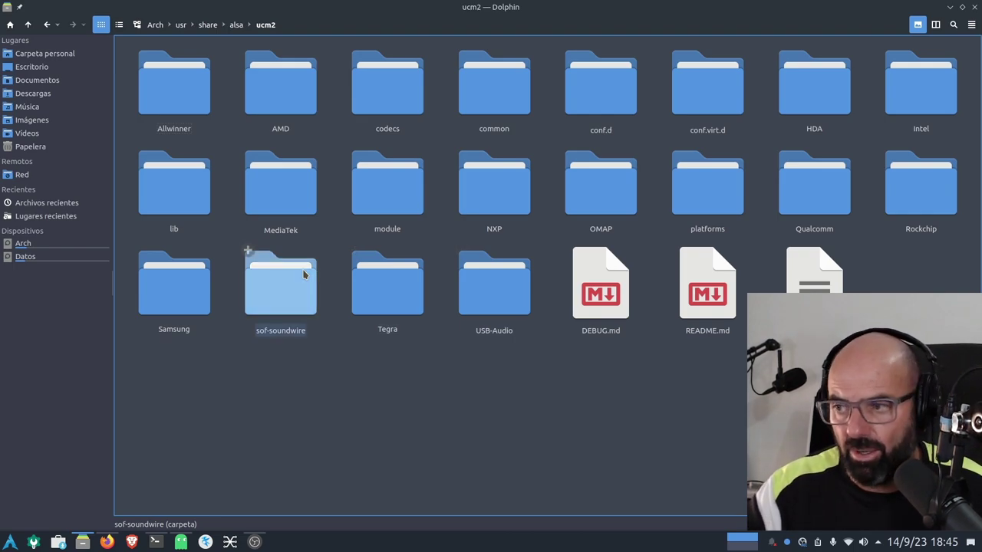
{"action": "left_click", "coordinate": [490, 299]}
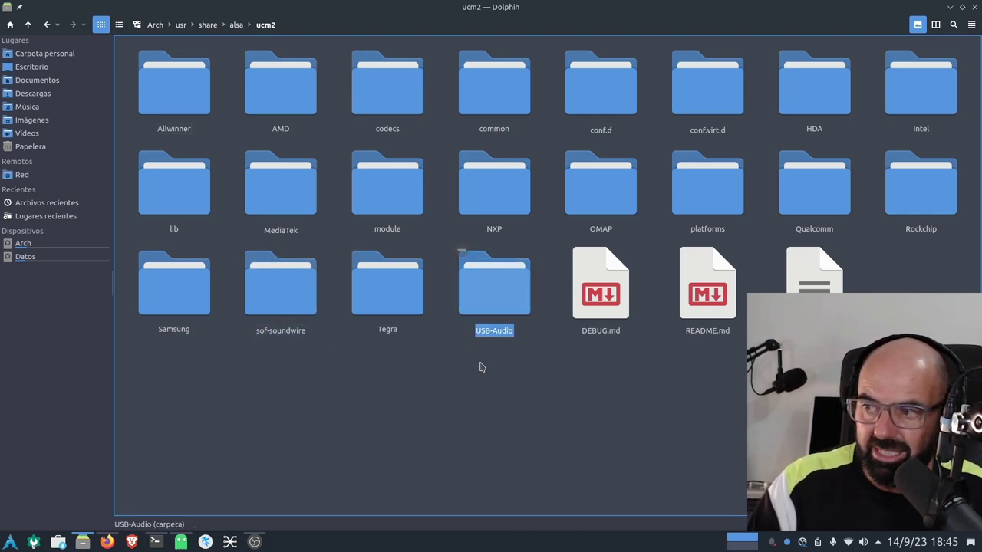
{"action": "left_click", "coordinate": [203, 292]}
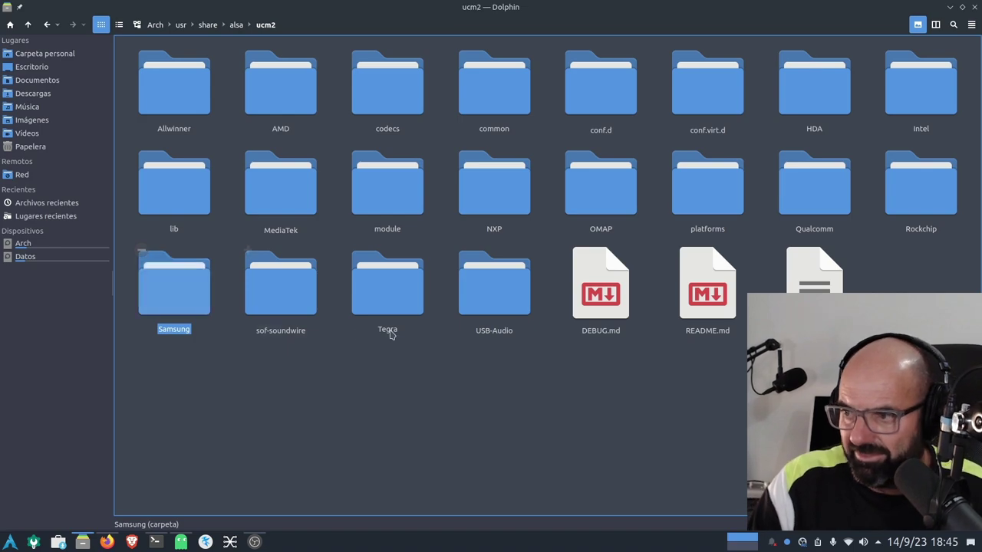
{"action": "left_click", "coordinate": [513, 306]}
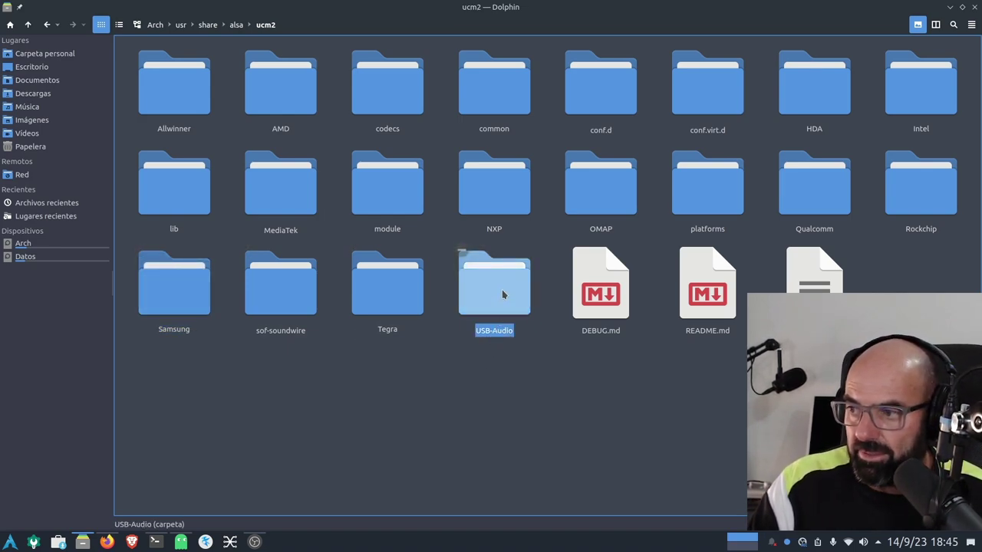
Step: Open ucm.conf in Kate, read it through to the end and back to its header comments, and close it
{"action": "left_click", "coordinate": [813, 303]}
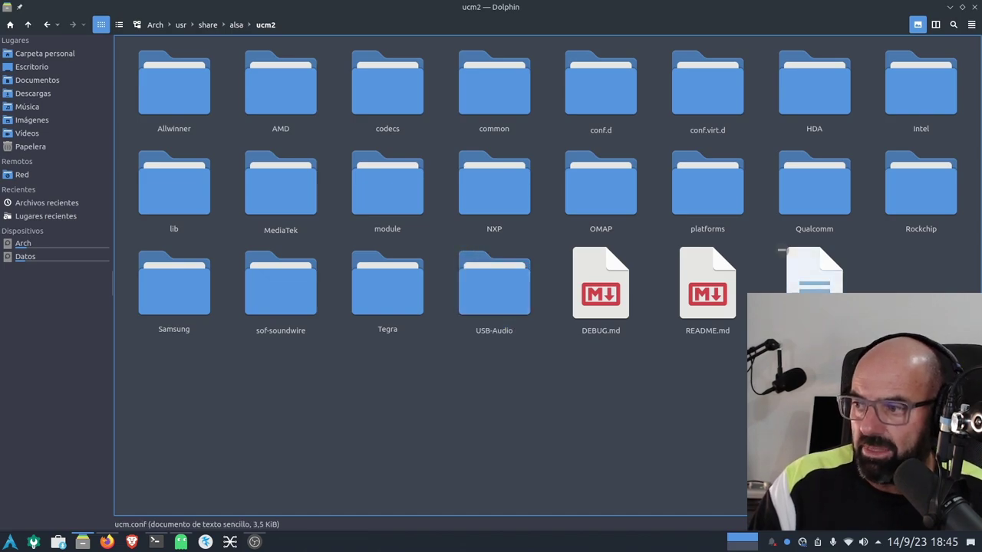
{"action": "scroll", "coordinate": [427, 268], "scroll_direction": "down", "scroll_amount": 19}
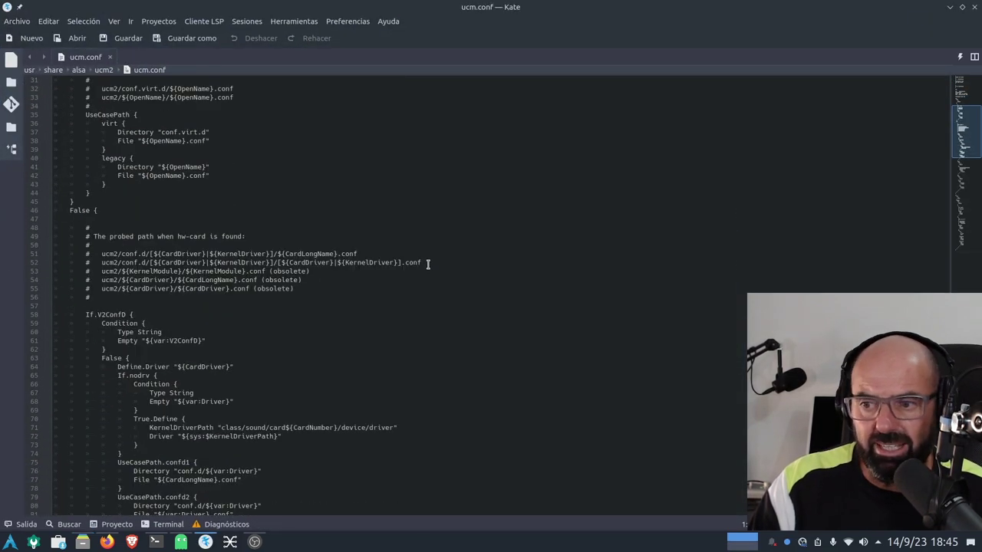
{"action": "scroll", "coordinate": [424, 275], "scroll_direction": "down", "scroll_amount": 20}
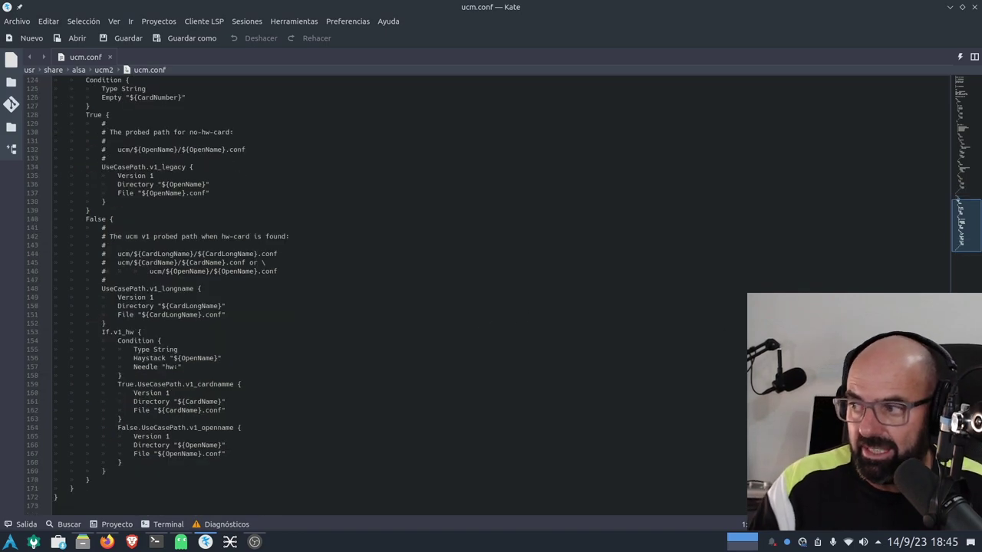
{"action": "scroll", "coordinate": [261, 446], "scroll_direction": "up", "scroll_amount": 20}
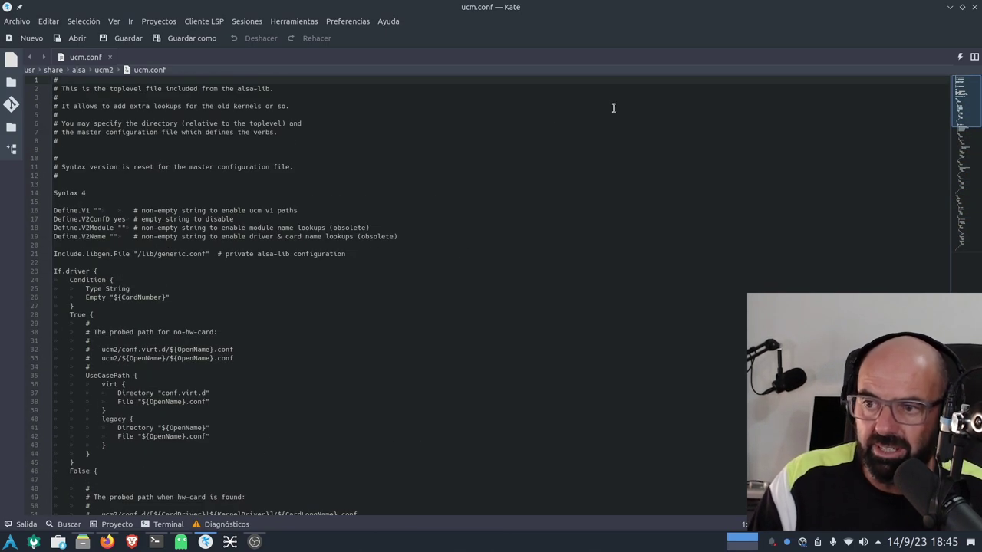
{"action": "left_click", "coordinate": [975, 7]}
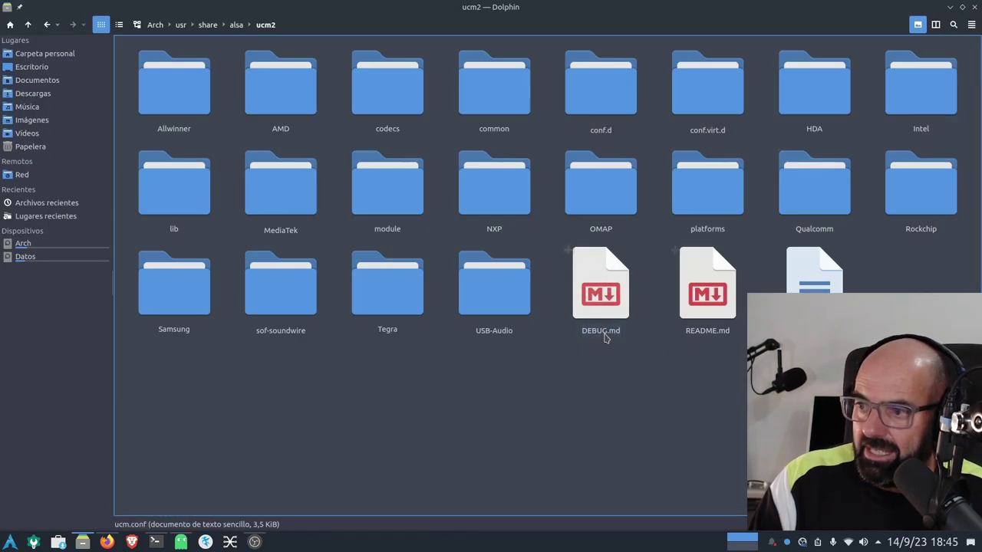
Step: Open the USB-Audio folder, review its vendor folders, and check the configuration files inside Behringer before returning to USB-Audio
{"action": "left_click", "coordinate": [497, 292]}
{"action": "double_click", "coordinate": [497, 292]}
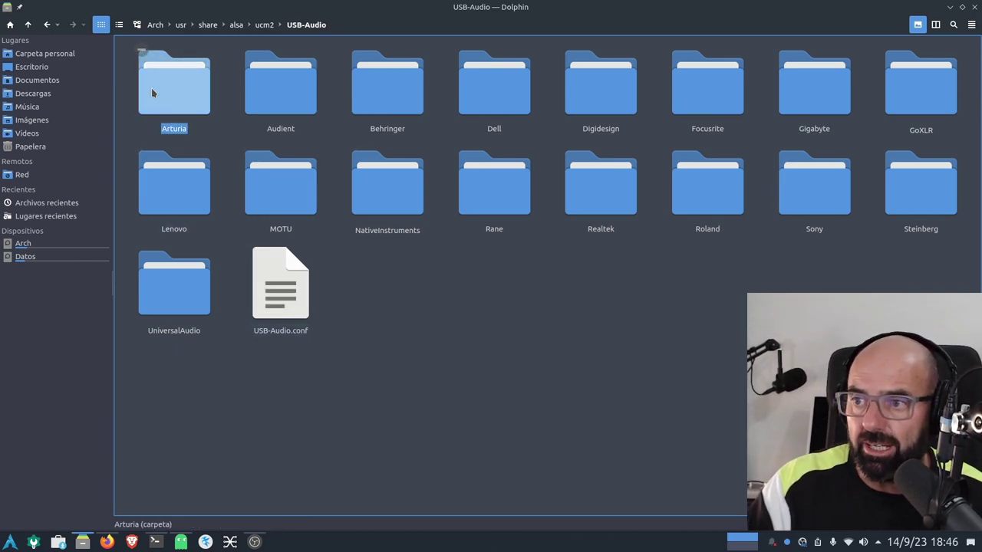
{"action": "left_click", "coordinate": [280, 102]}
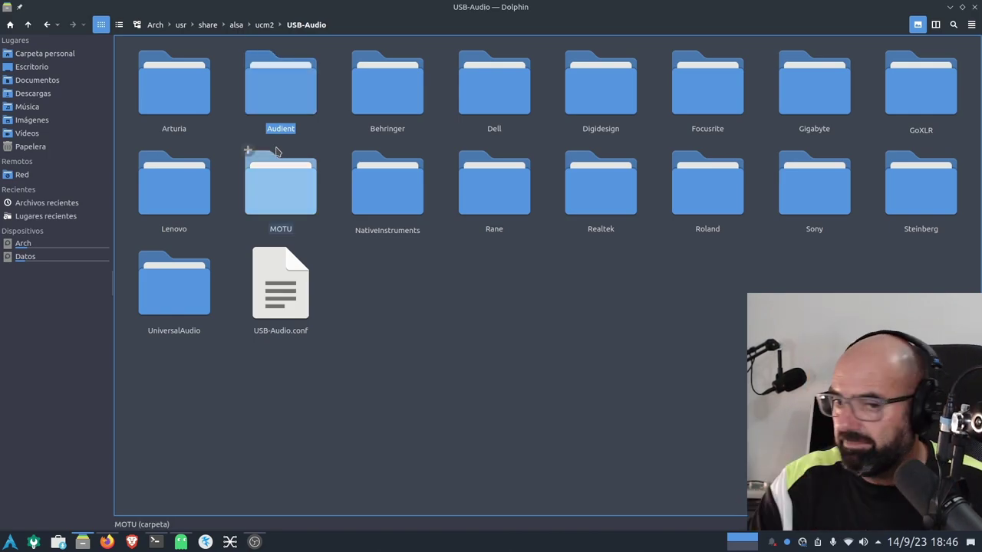
{"action": "left_click", "coordinate": [384, 80]}
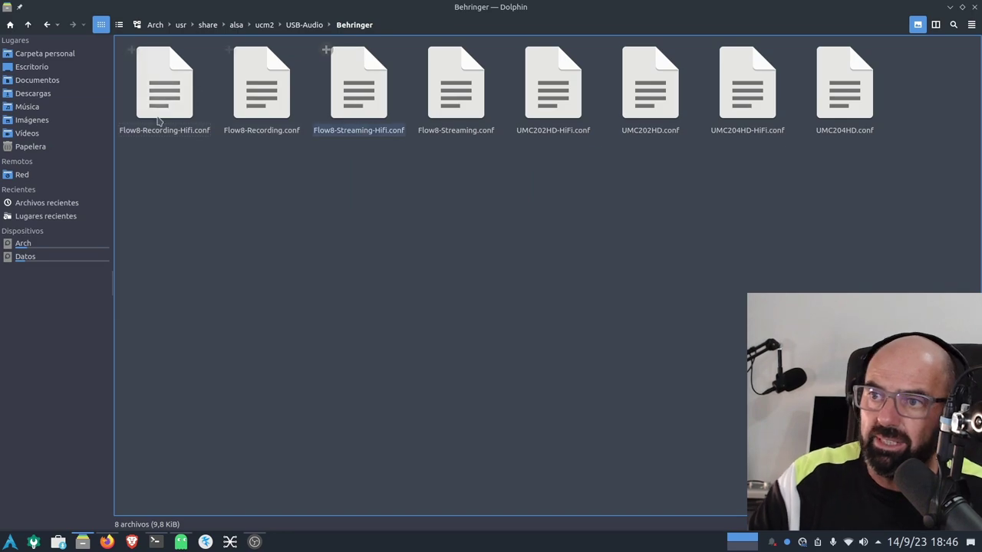
{"action": "left_click", "coordinate": [47, 25]}
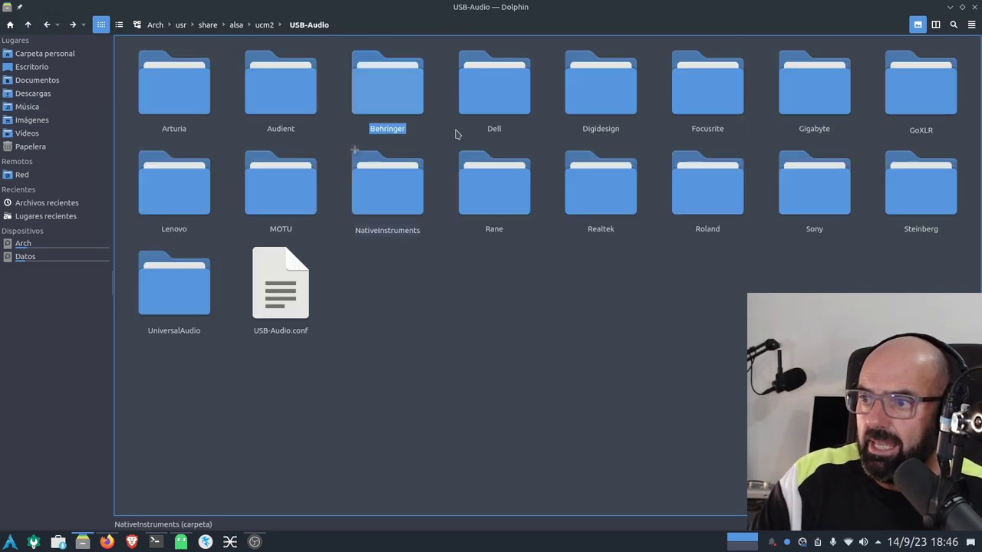
{"action": "key", "text": "Right"}
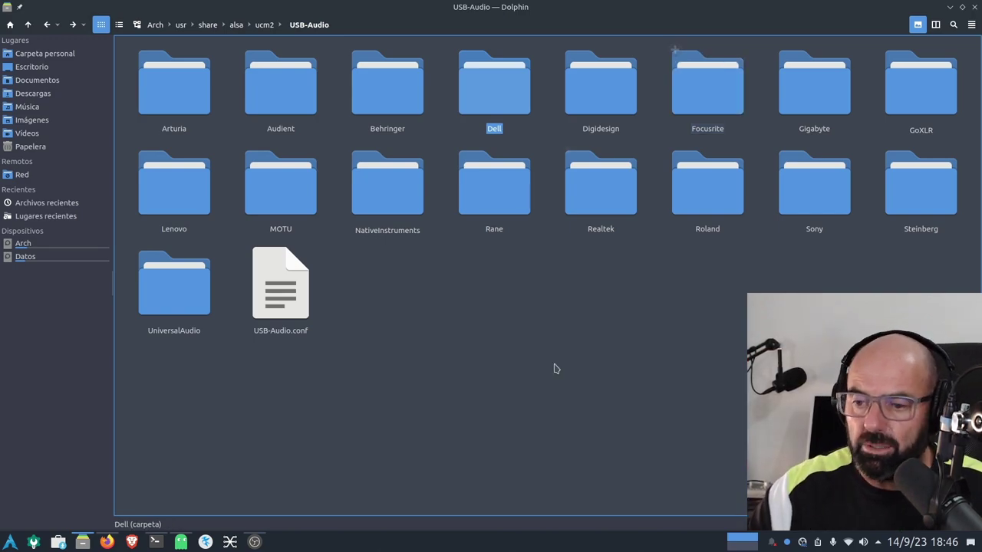
Step: Switch to Firefox, view the Thomann product page for the Focusrite Scarlett 2i2 3rd Gen, and minimise the browser
{"action": "left_click", "coordinate": [107, 542]}
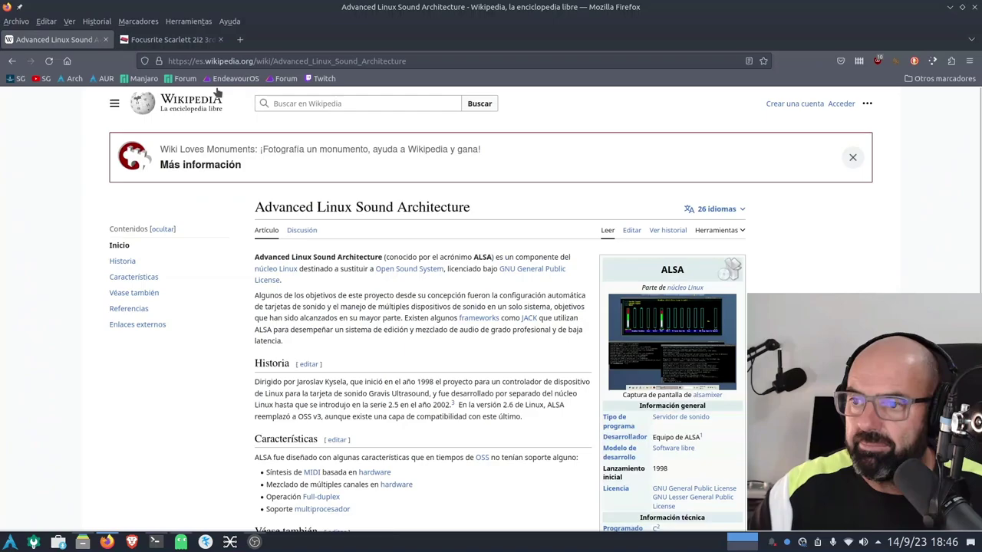
{"action": "left_click", "coordinate": [173, 39]}
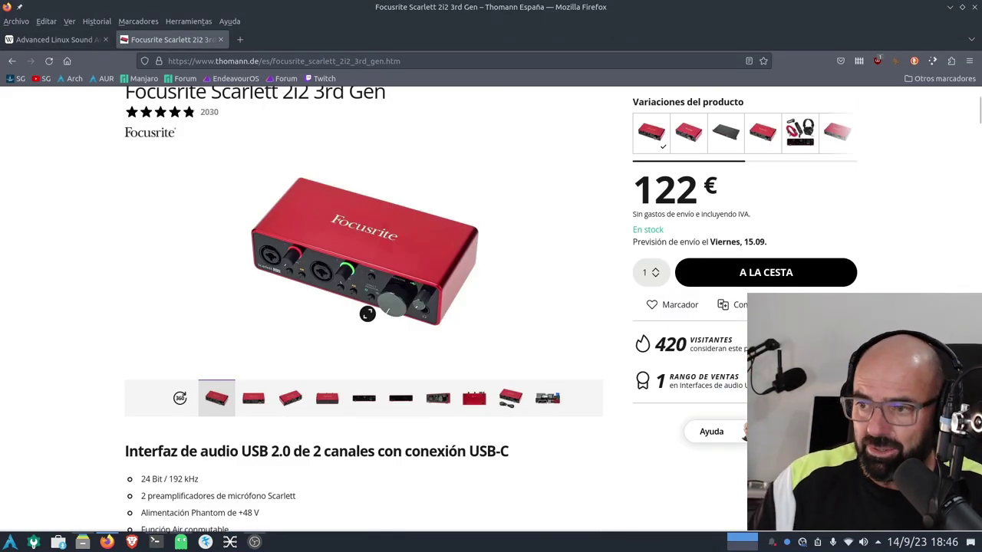
{"action": "scroll", "coordinate": [403, 304], "scroll_direction": "up", "scroll_amount": 3}
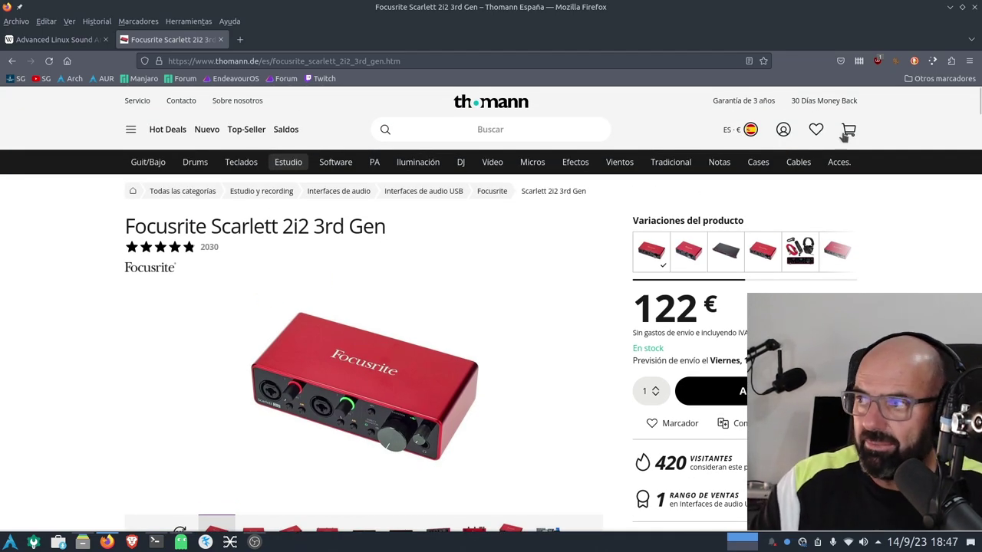
{"action": "left_click", "coordinate": [950, 7]}
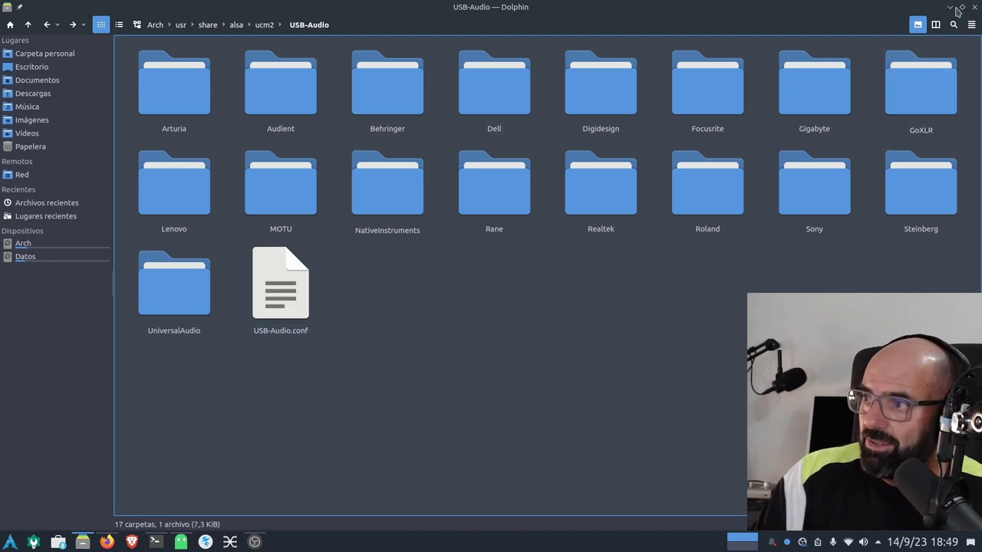
Step: Minimise Dolphin and briefly show the audio volume controls from the desktop
{"action": "left_click", "coordinate": [953, 8]}
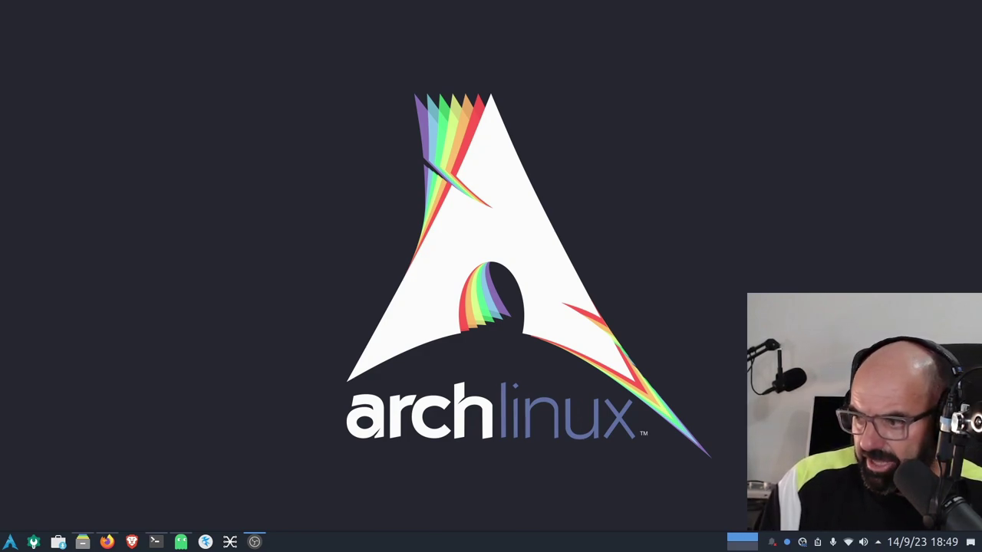
{"action": "left_click", "coordinate": [863, 543]}
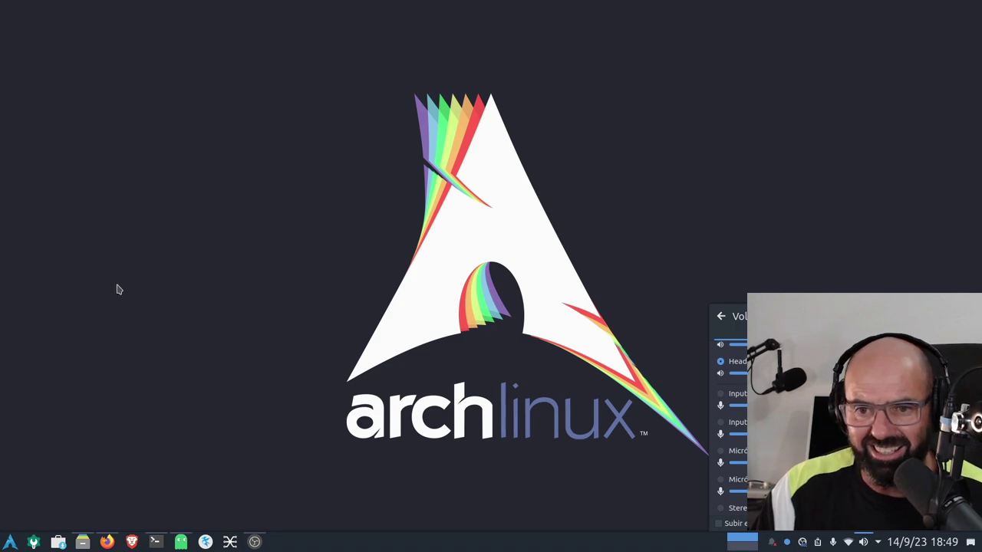
{"action": "left_click", "coordinate": [345, 253]}
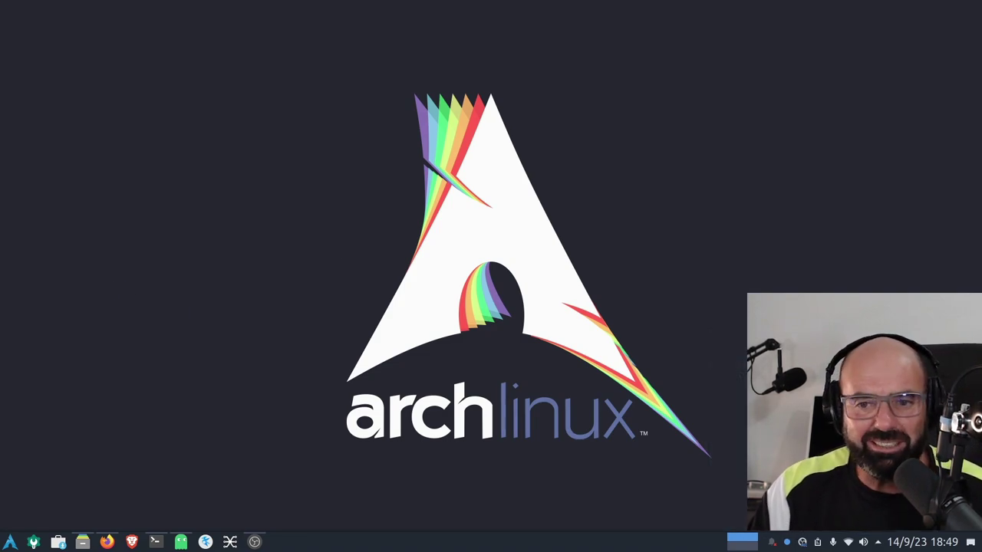
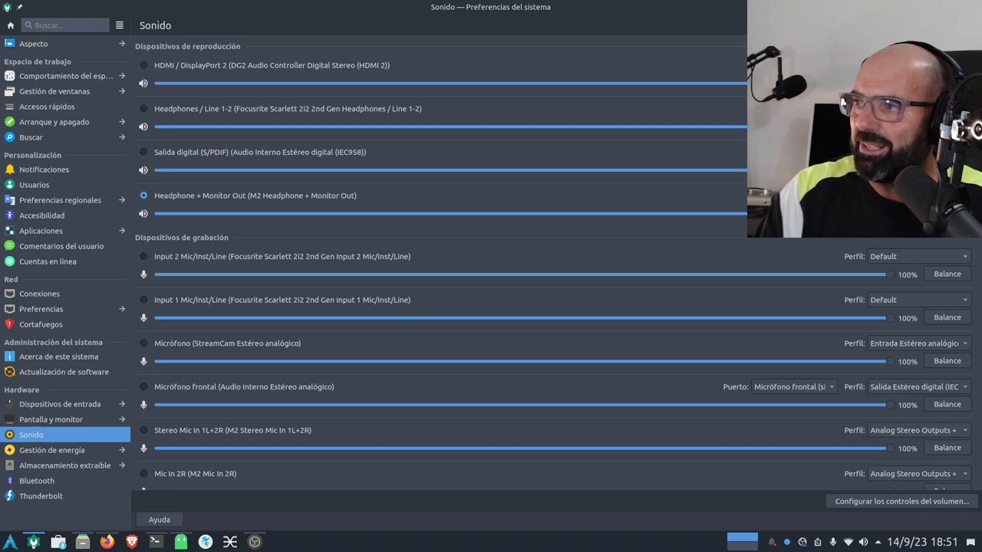
Step: Restore the Sound settings window from maximised and reposition it so the devices' profile selectors are in view
{"action": "key", "text": "super+Page_Up"}
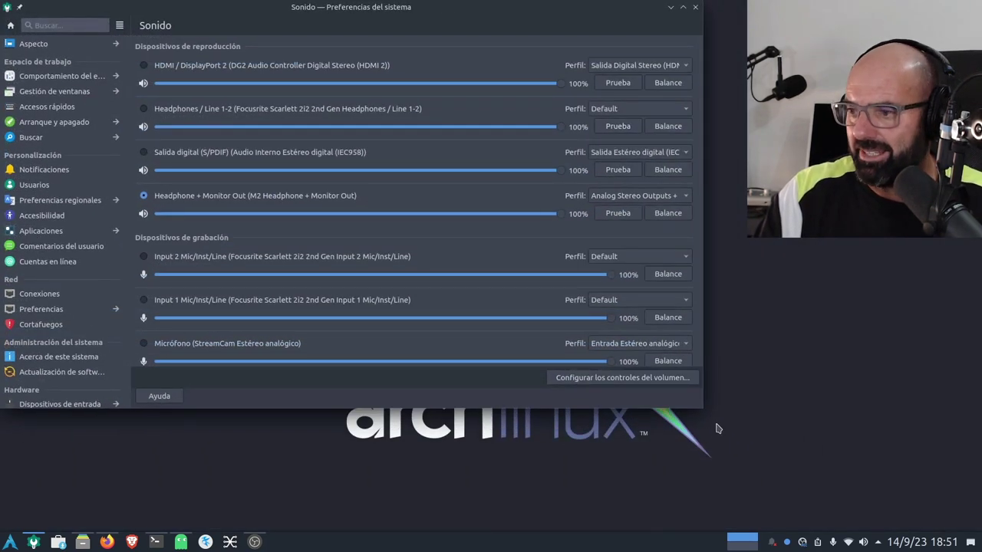
{"action": "key", "text": "super+Page_Up"}
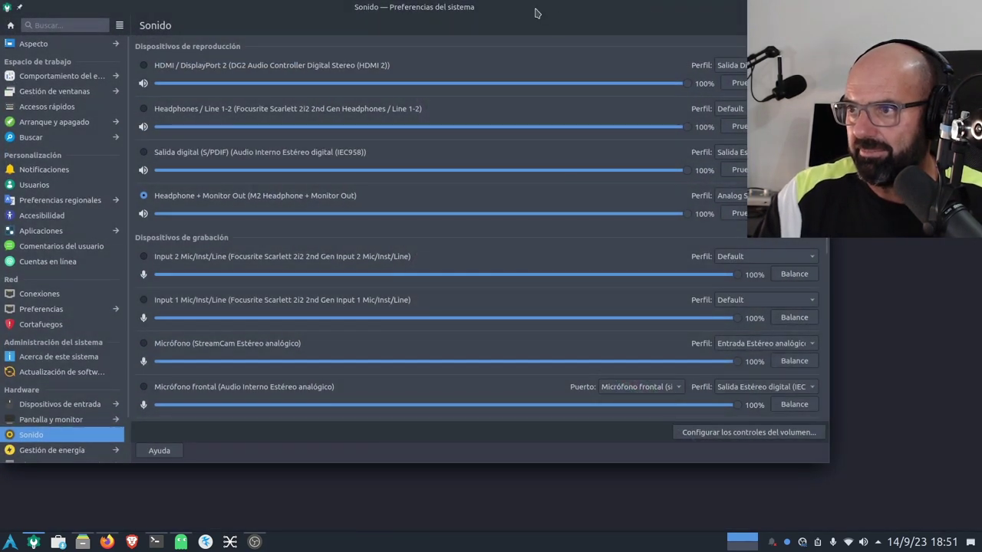
{"action": "left_click_drag", "start_coordinate": [536, 13], "coordinate": [404, 74]}
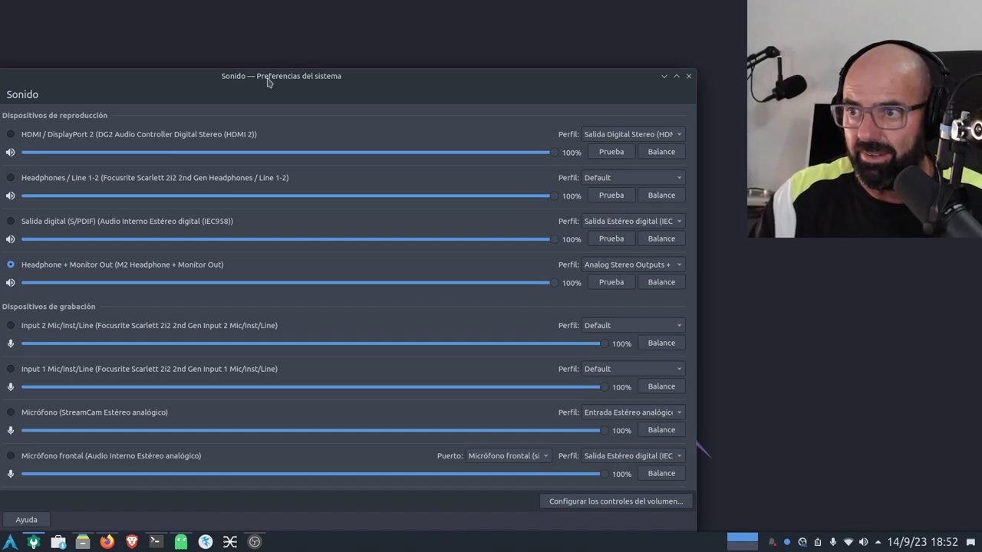
{"action": "left_click_drag", "start_coordinate": [268, 81], "coordinate": [270, 88]}
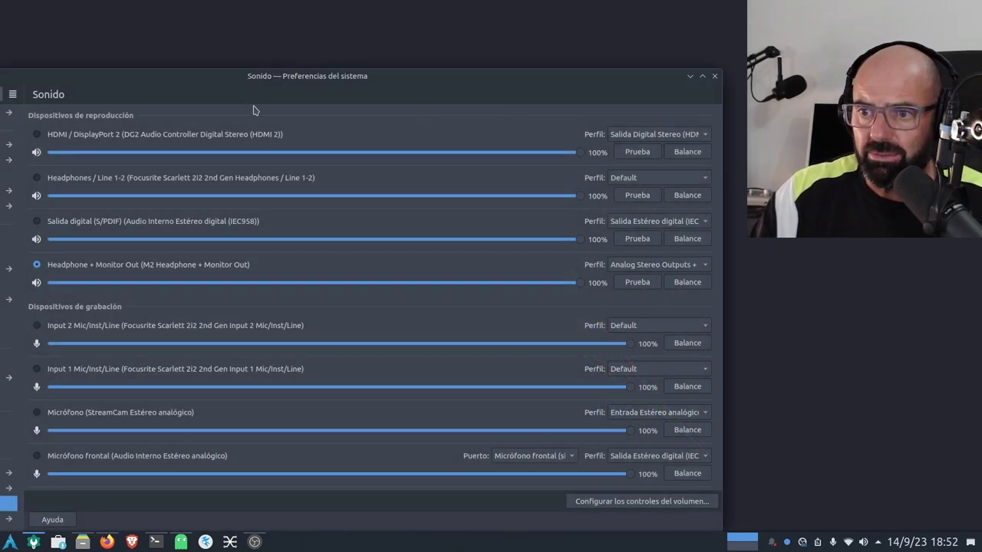
{"action": "left_click_drag", "start_coordinate": [220, 83], "coordinate": [238, 29]}
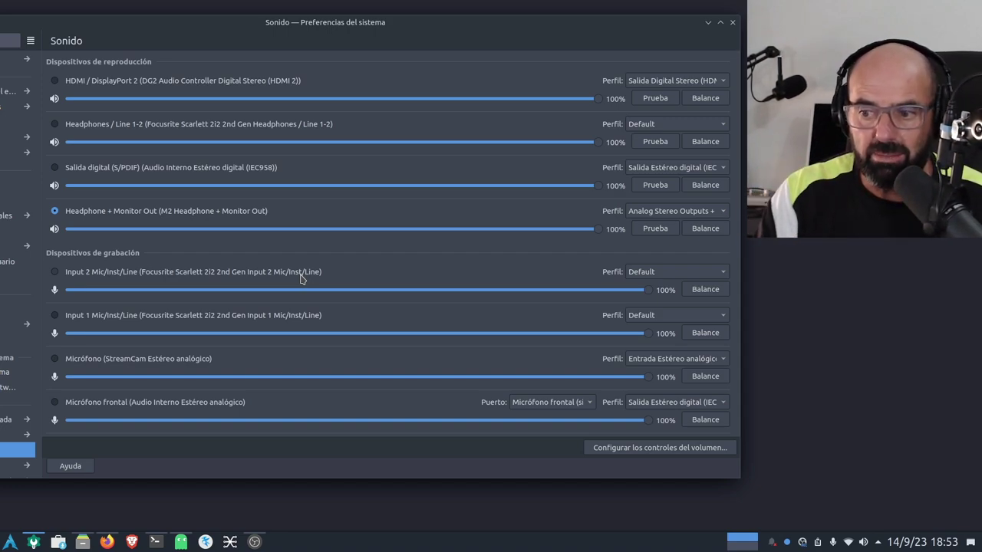
Step: Compare the Sound settings' device profiles with alsa-ucm-conf in Octopi and the USB-Audio folder in Dolphin, ending in Sound settings
{"action": "left_click", "coordinate": [180, 542]}
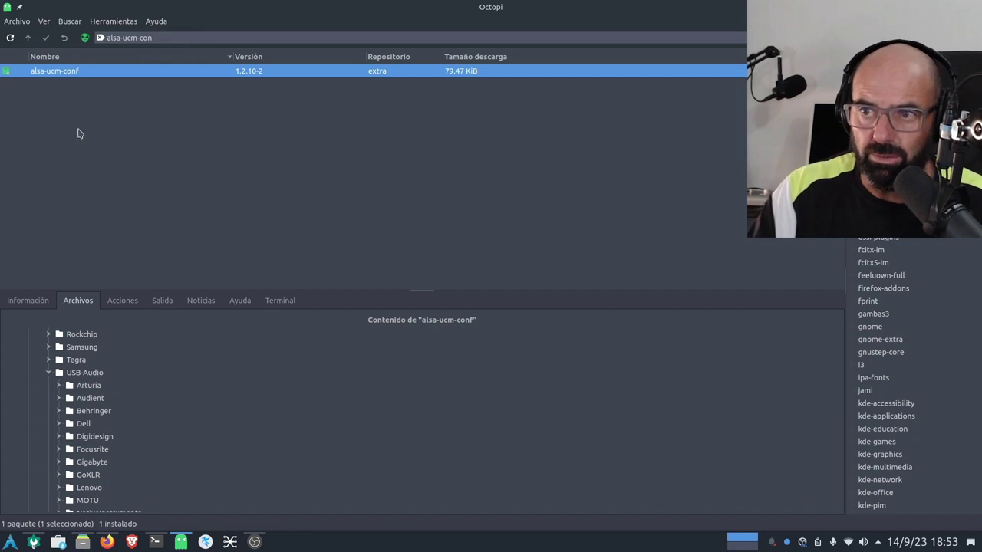
{"action": "key", "text": "alt+Tab"}
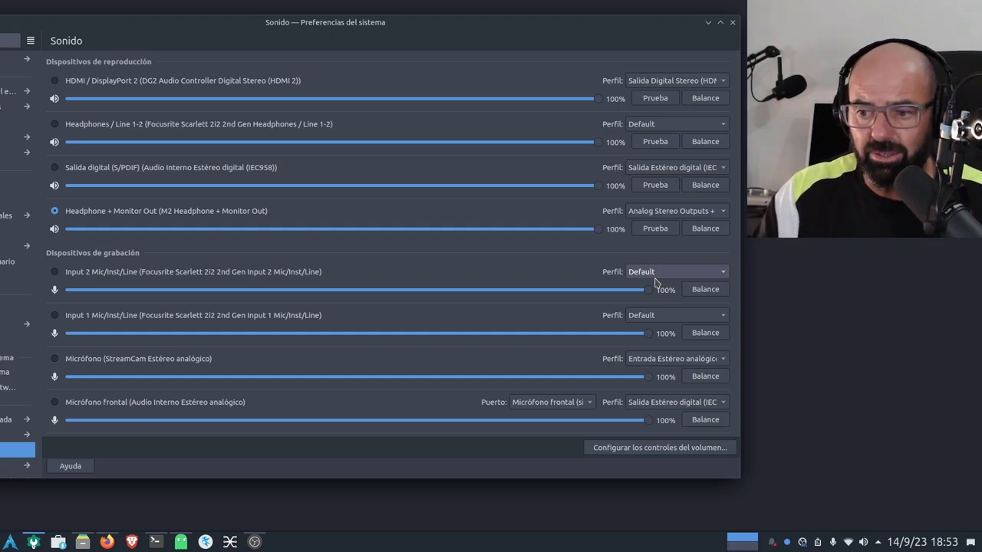
{"action": "left_click", "coordinate": [82, 542]}
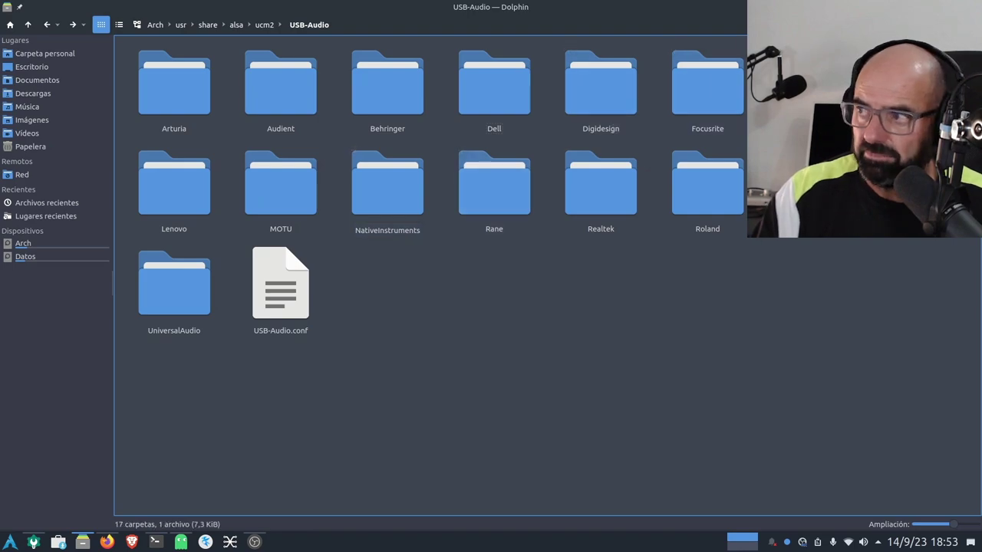
{"action": "key", "text": "alt+Tab"}
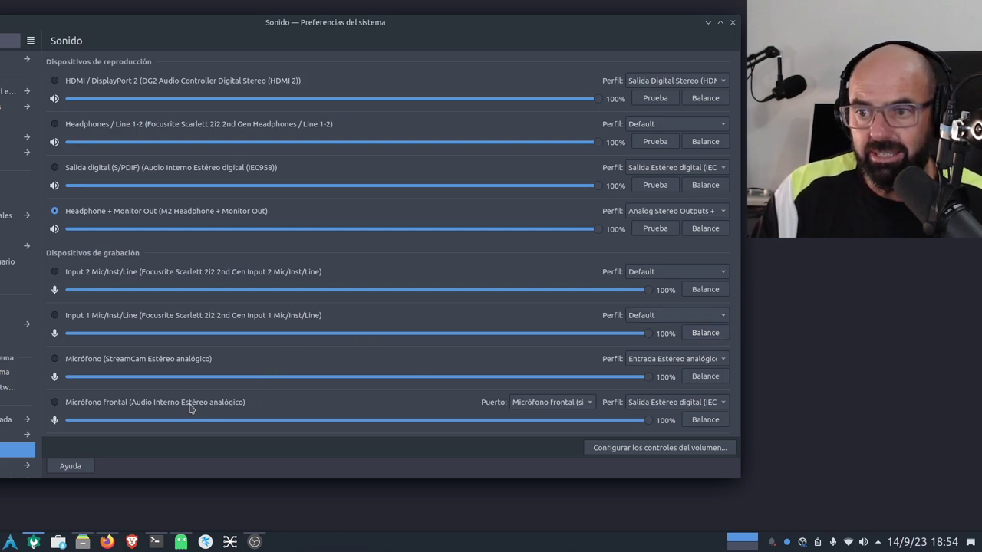
Step: Review the recording devices and their profiles in the Sound settings, and minimise the window
{"action": "scroll", "coordinate": [208, 326], "scroll_direction": "down", "scroll_amount": 5}
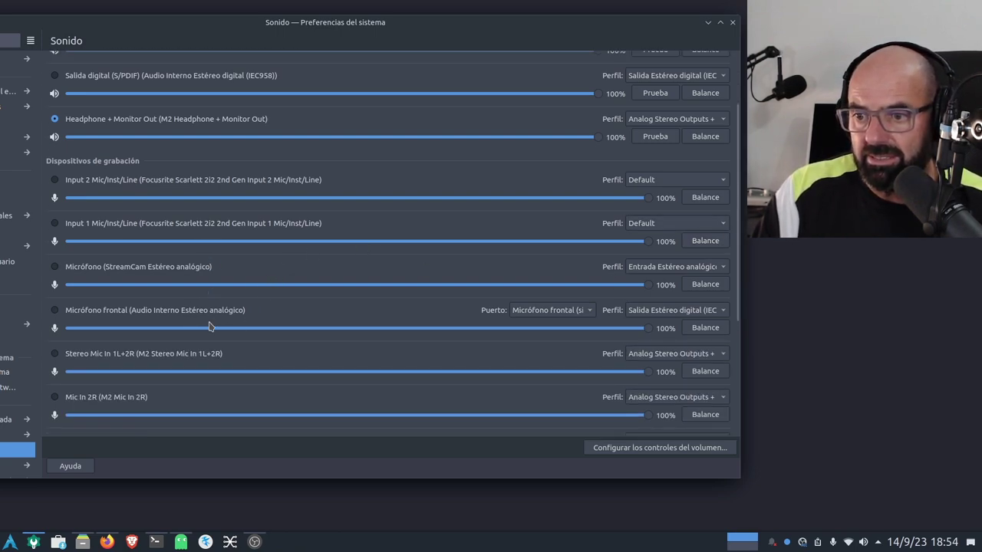
{"action": "scroll", "coordinate": [209, 326], "scroll_direction": "down", "scroll_amount": 2}
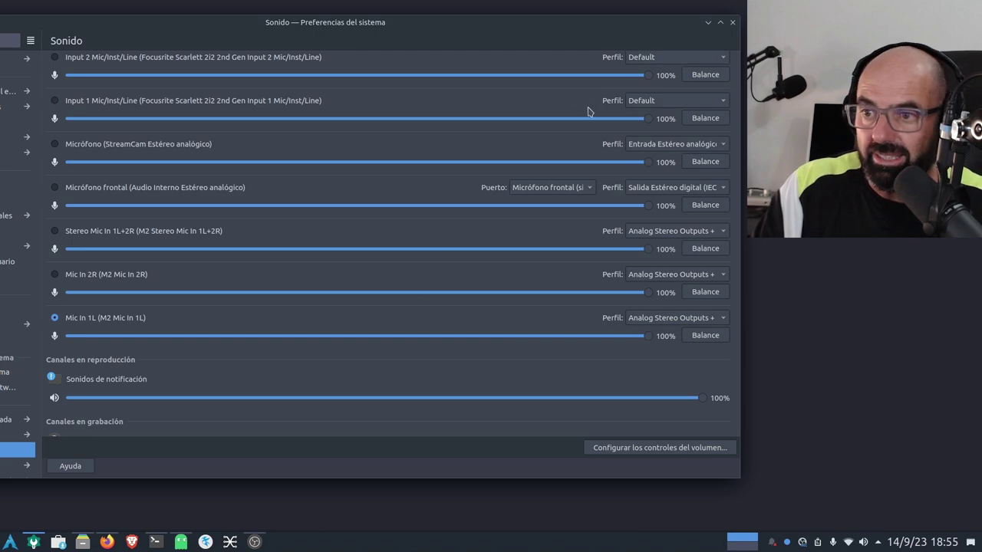
{"action": "left_click", "coordinate": [708, 23]}
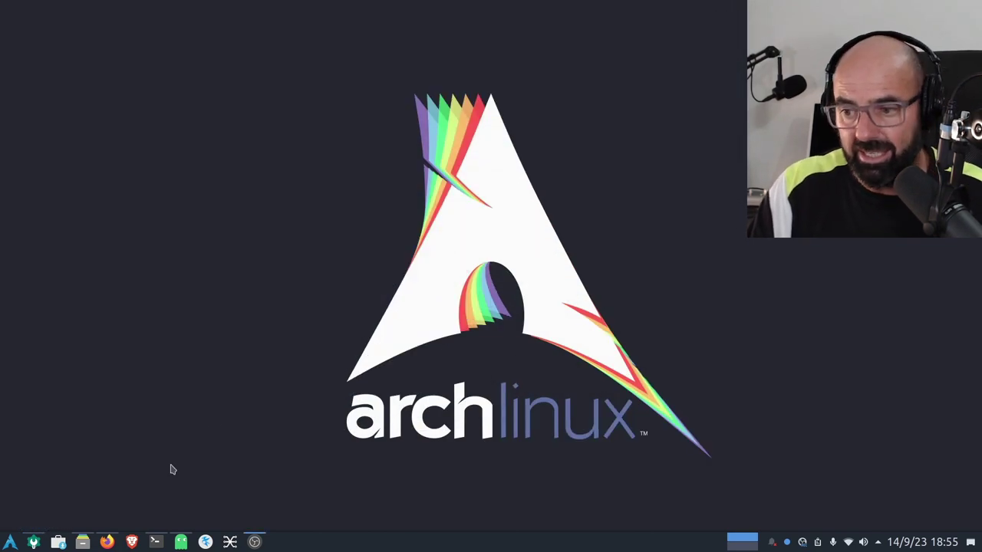
Step: Switch to Dolphin, open Scarlett-2i.conf from the Focusrite folder in Kate, and examine its Define block
{"action": "left_click", "coordinate": [82, 541]}
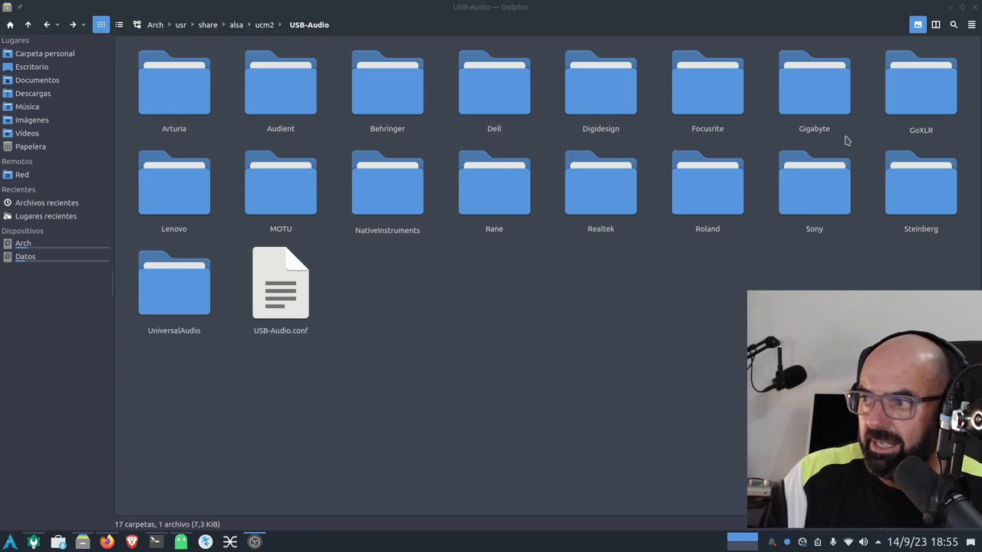
{"action": "left_click", "coordinate": [695, 94]}
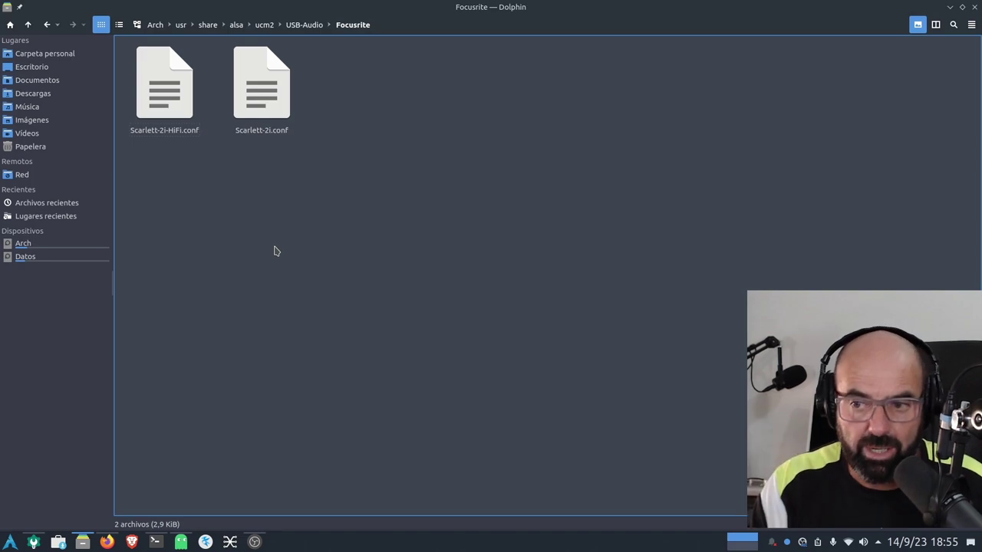
{"action": "right_click", "coordinate": [258, 102]}
{"action": "left_click", "coordinate": [289, 105]}
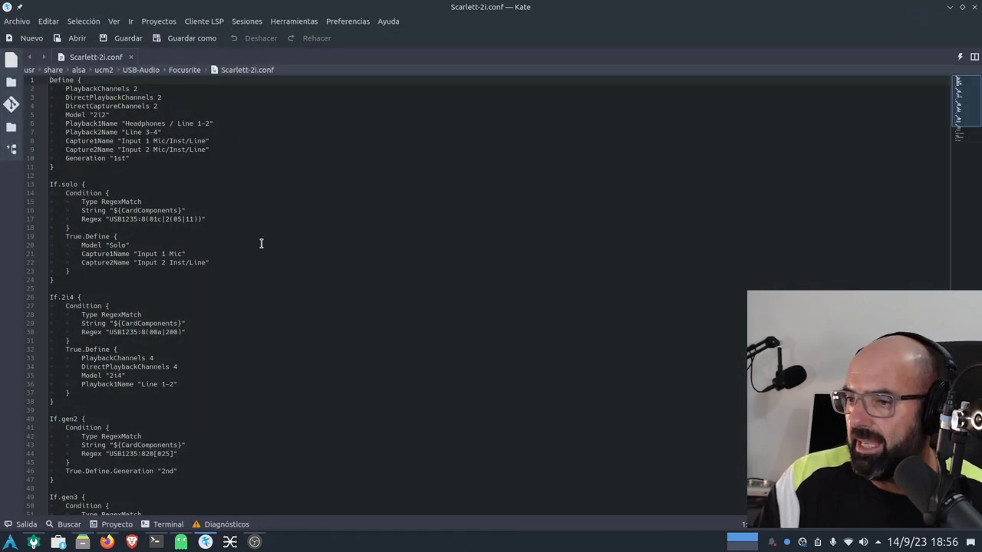
{"action": "left_click_drag", "start_coordinate": [159, 164], "coordinate": [50, 81]}
{"action": "left_click", "coordinate": [215, 193]}
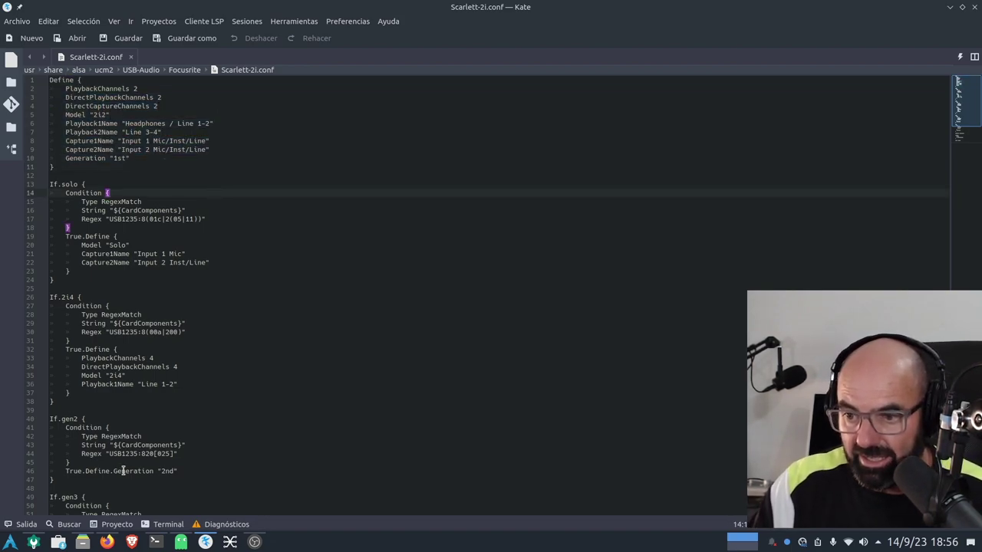
Step: Compare the Scarlett inputs in the Sound settings with the Capture1Name and Capture2Name lines of Scarlett-2i.conf, and close the file
{"action": "left_click", "coordinate": [33, 543]}
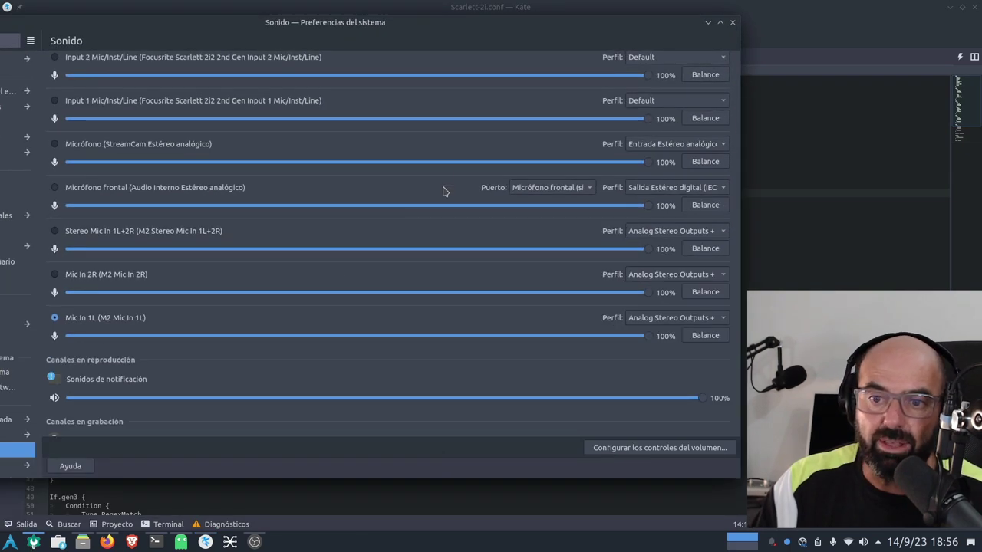
{"action": "left_click", "coordinate": [707, 22]}
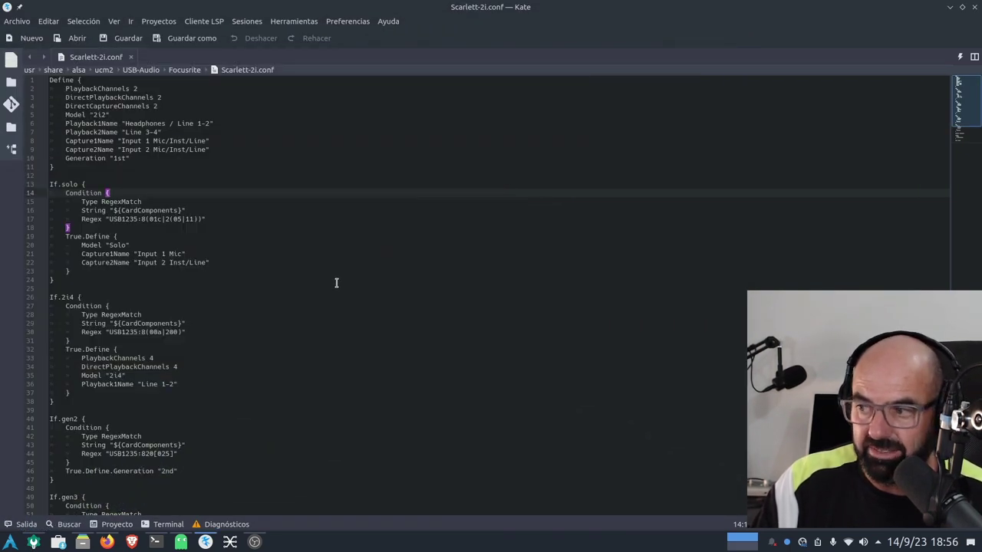
{"action": "scroll", "coordinate": [336, 283], "scroll_direction": "down", "scroll_amount": 5}
{"action": "scroll", "coordinate": [336, 283], "scroll_direction": "up", "scroll_amount": 5}
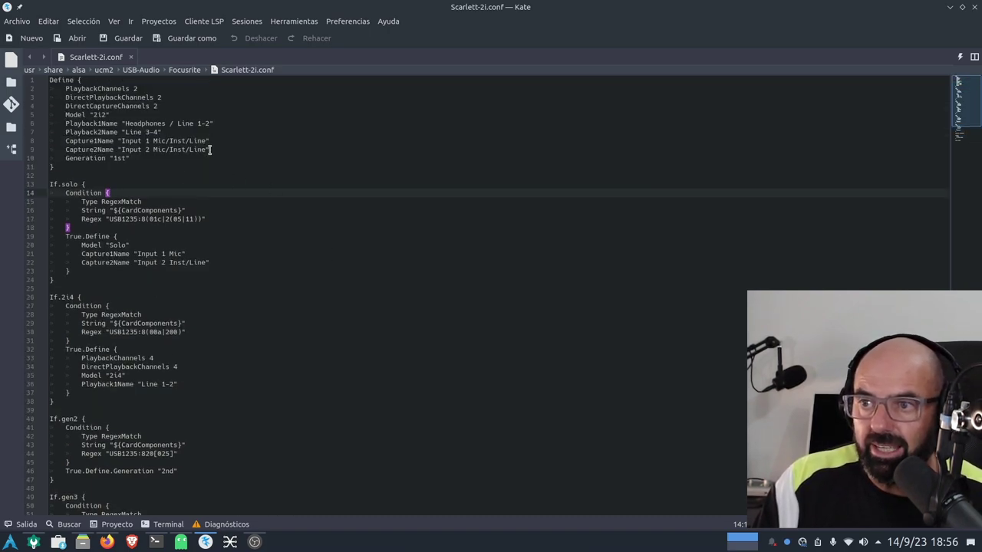
{"action": "left_click_drag", "start_coordinate": [210, 142], "coordinate": [60, 143]}
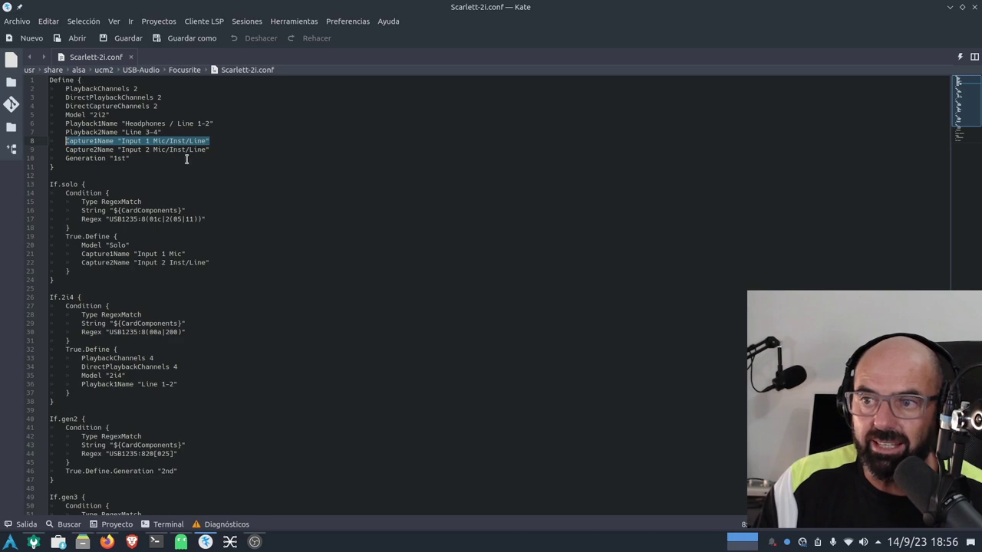
{"action": "left_click_drag", "start_coordinate": [212, 150], "coordinate": [60, 151]}
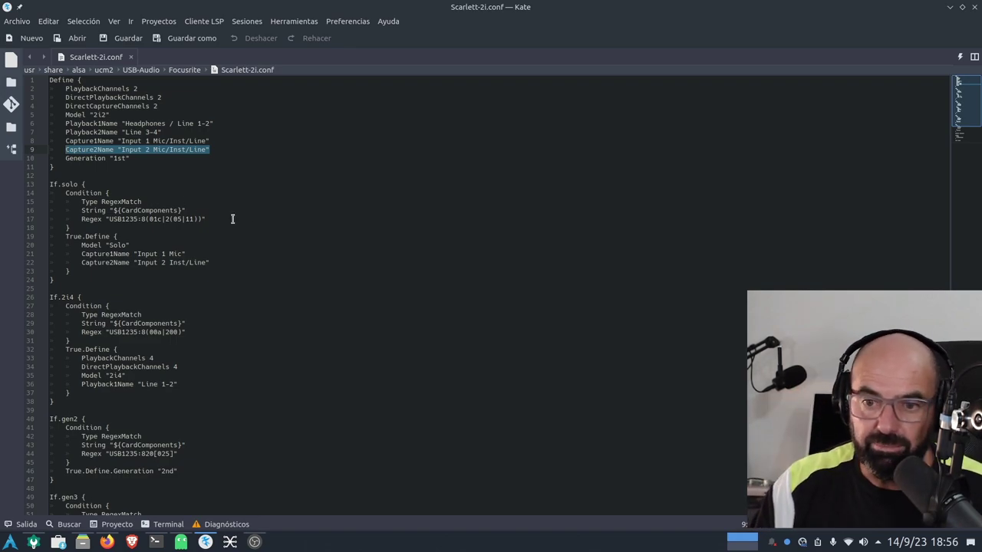
{"action": "left_click", "coordinate": [974, 7]}
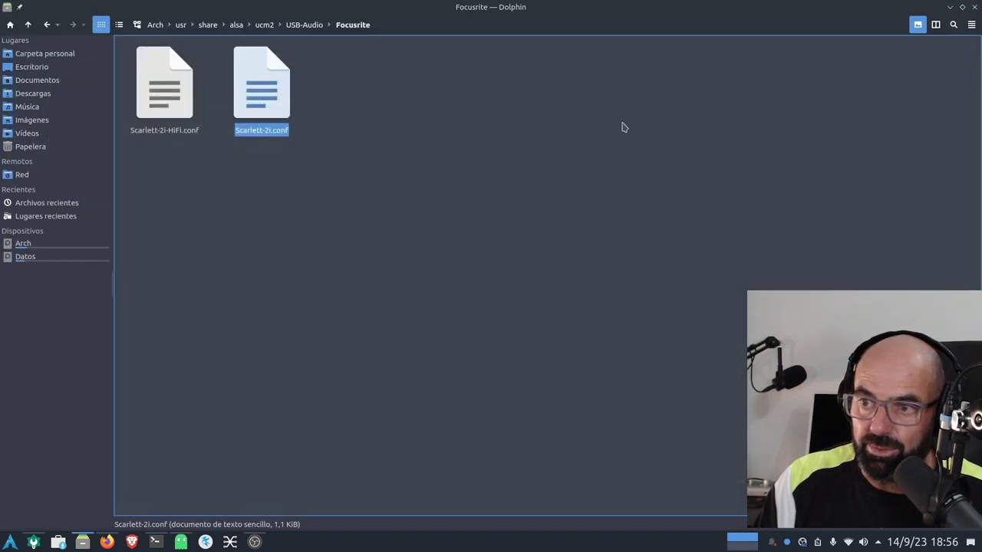
Step: Open Scarlett-2i-HiFi.conf in Kate, read through to its Mic1 and Mic2 sections, close it and minimise Dolphin
{"action": "right_click", "coordinate": [169, 100]}
{"action": "left_click", "coordinate": [194, 106]}
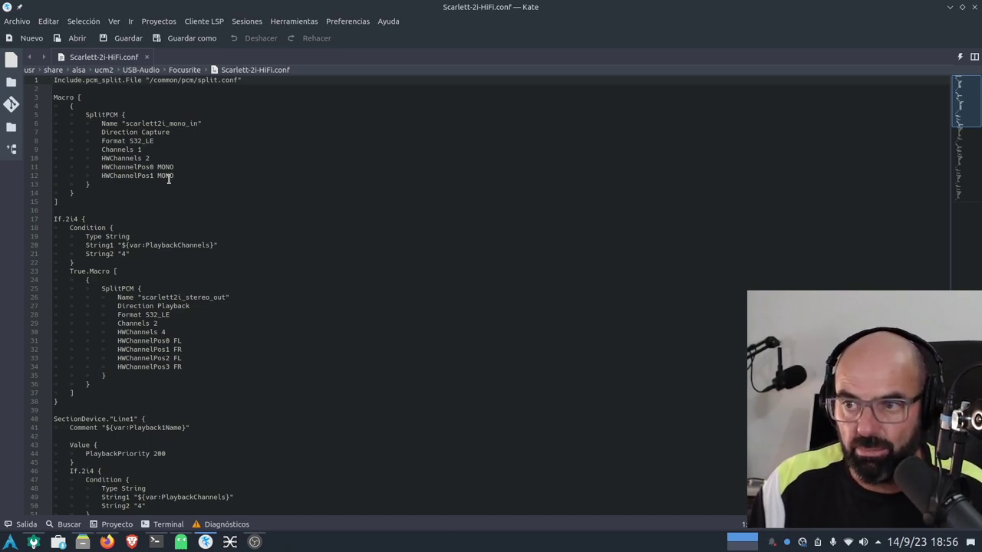
{"action": "scroll", "coordinate": [168, 179], "scroll_direction": "down", "scroll_amount": 3}
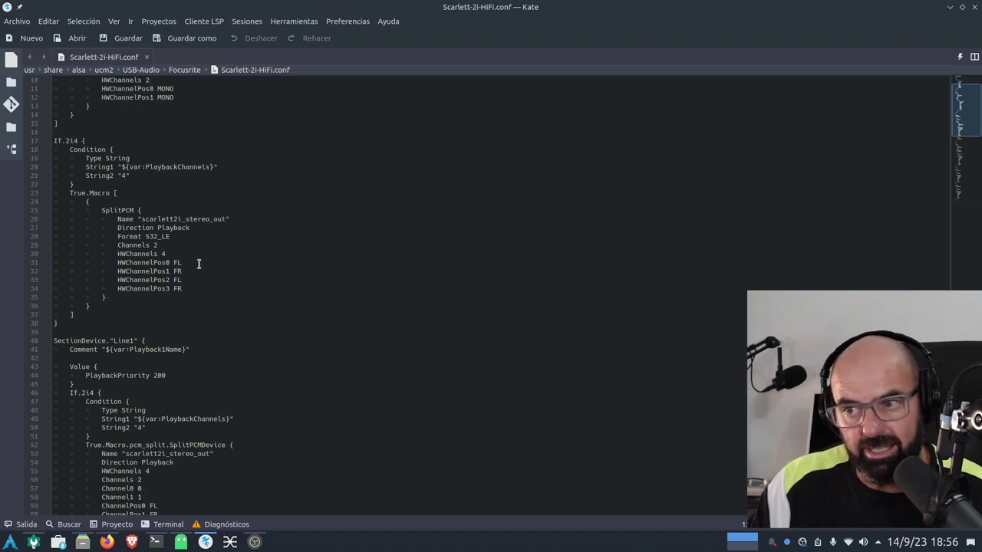
{"action": "scroll", "coordinate": [198, 263], "scroll_direction": "down", "scroll_amount": 20}
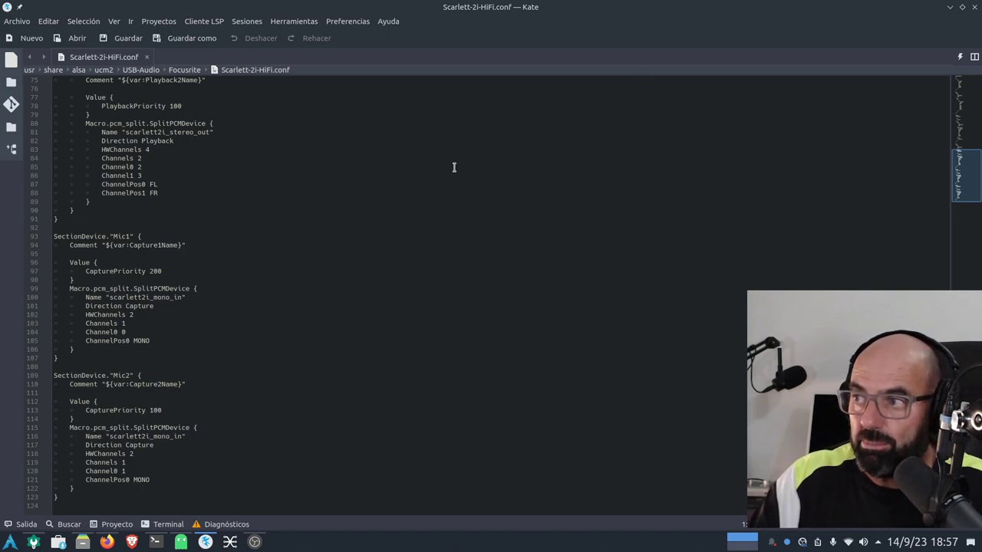
{"action": "left_click", "coordinate": [974, 7]}
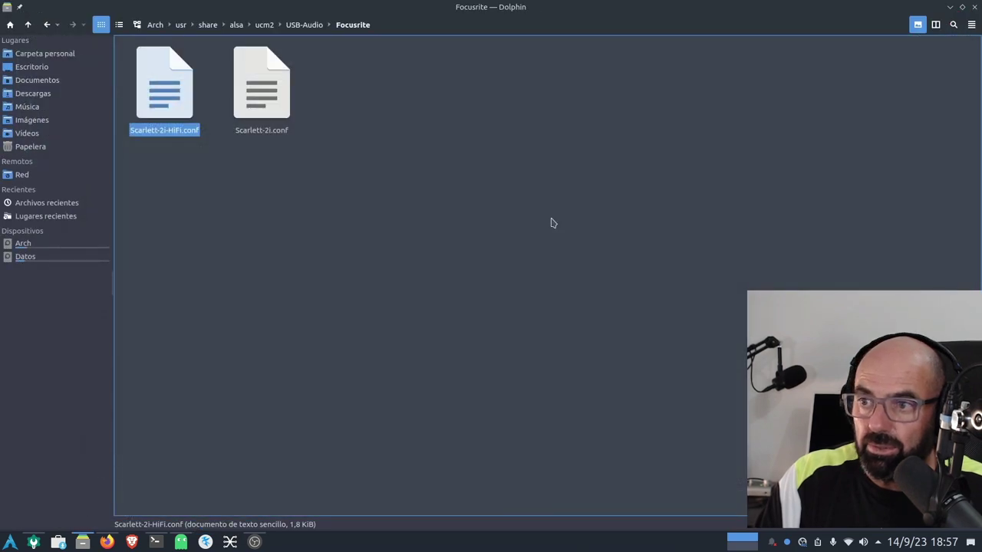
{"action": "left_click", "coordinate": [950, 7]}
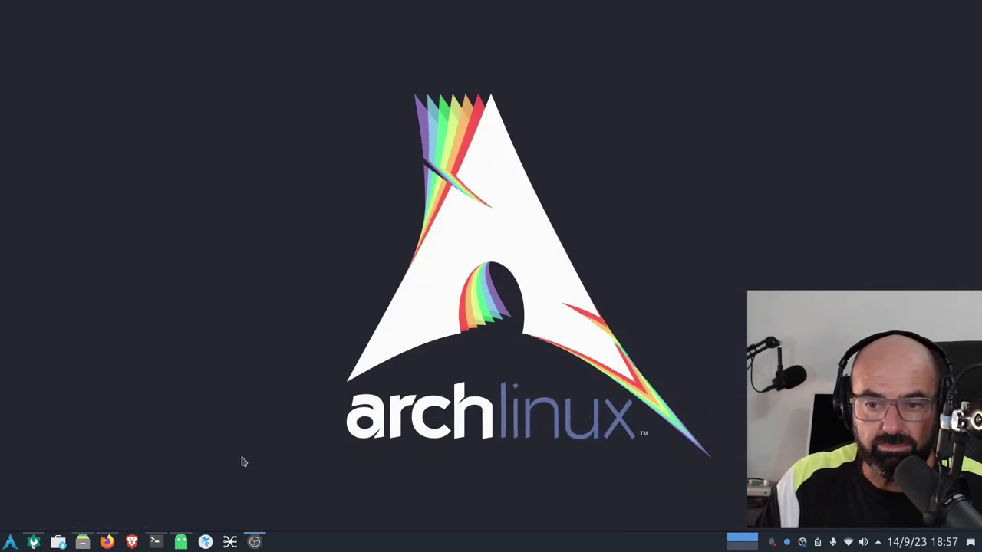
Step: Open qpwgraph and line up the M2 Headphone + Monitor Out monitor node with OBS [Audio del escritorio] along the graph's upper edge
{"action": "left_click", "coordinate": [229, 543]}
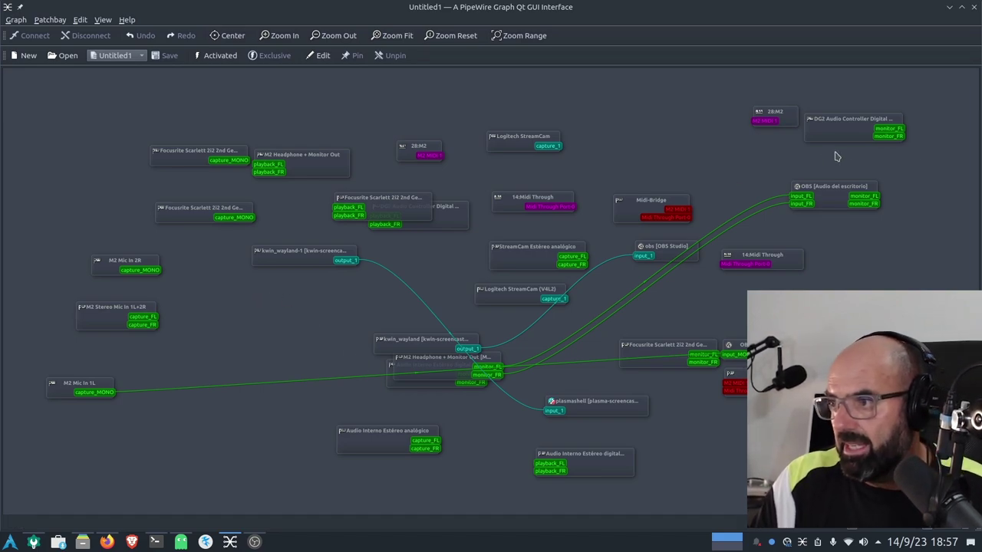
{"action": "left_click_drag", "start_coordinate": [833, 192], "coordinate": [145, 121]}
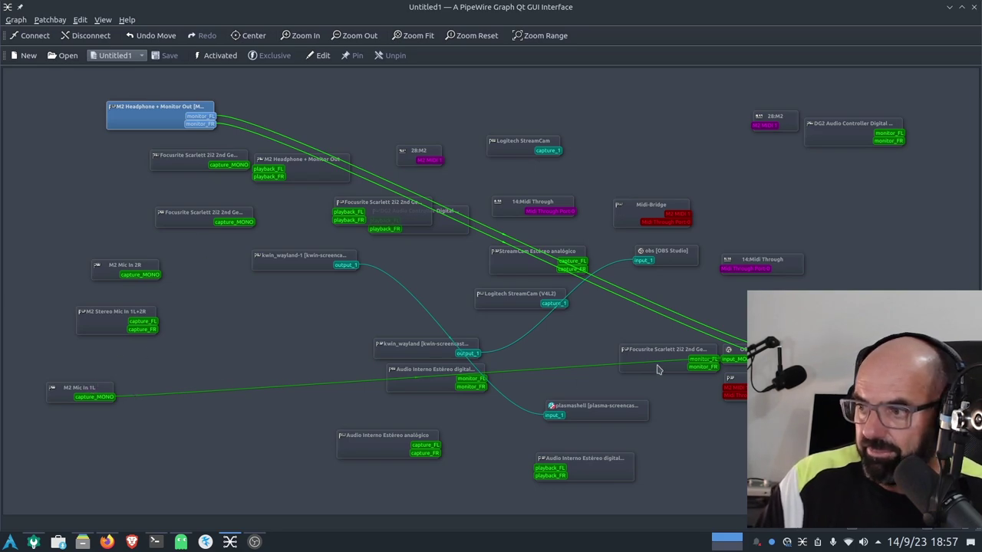
{"action": "left_click_drag", "start_coordinate": [755, 350], "coordinate": [652, 103]}
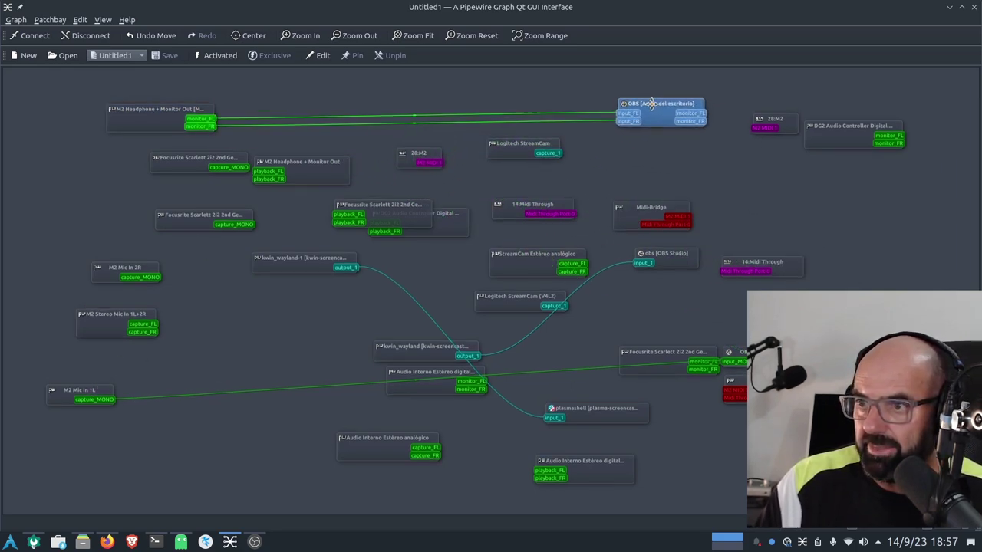
Step: Arrange the M2 Mic In 1L node below M2 Stereo Mic In 1L+2R, with M2 Mic In 2R beneath it
{"action": "left_click", "coordinate": [300, 40]}
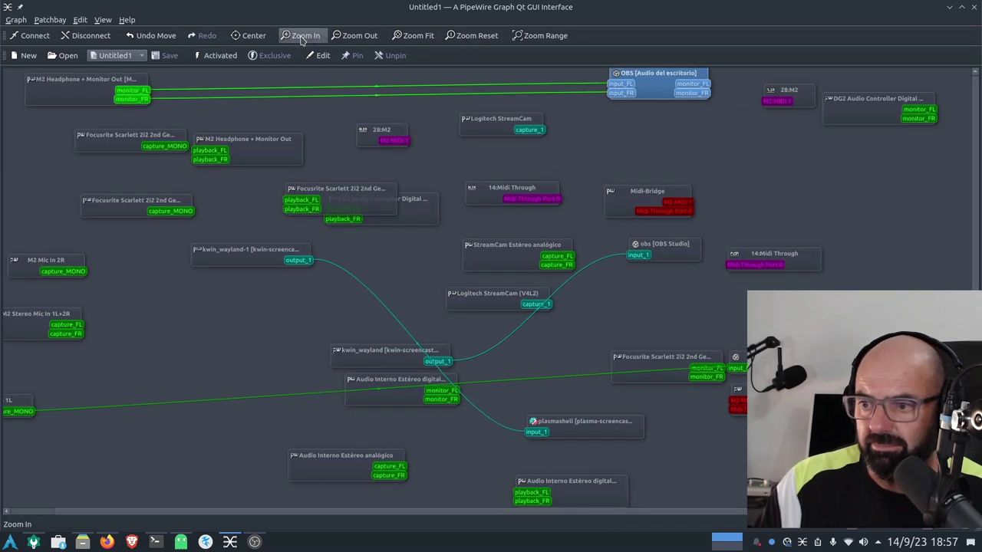
{"action": "left_click_drag", "start_coordinate": [190, 513], "coordinate": [139, 513]}
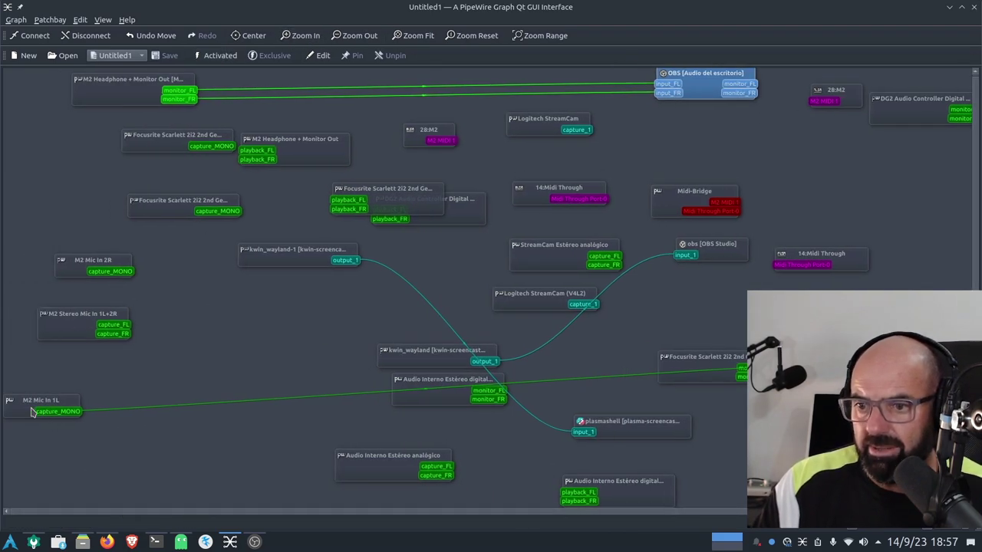
{"action": "left_click_drag", "start_coordinate": [32, 412], "coordinate": [115, 388]}
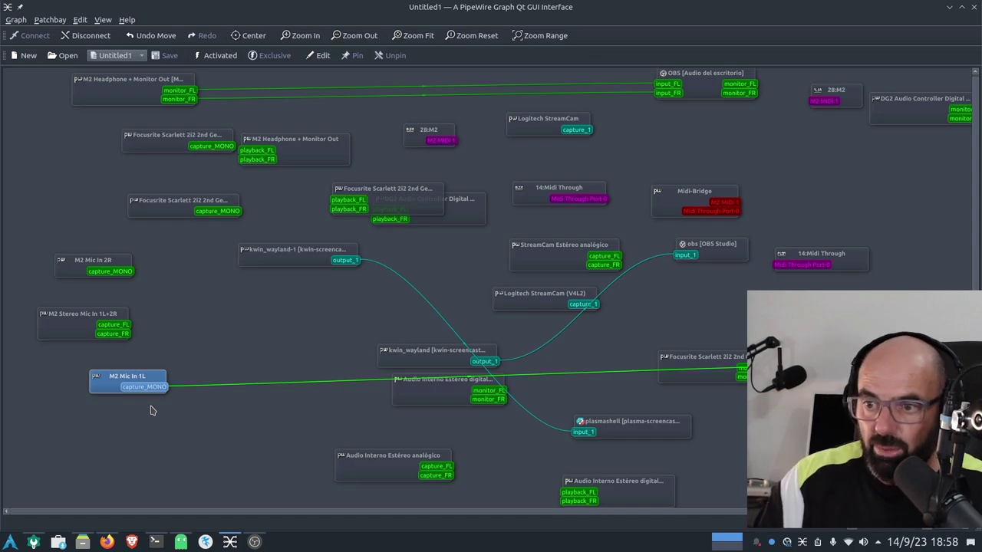
{"action": "left_click_drag", "start_coordinate": [116, 378], "coordinate": [86, 387]}
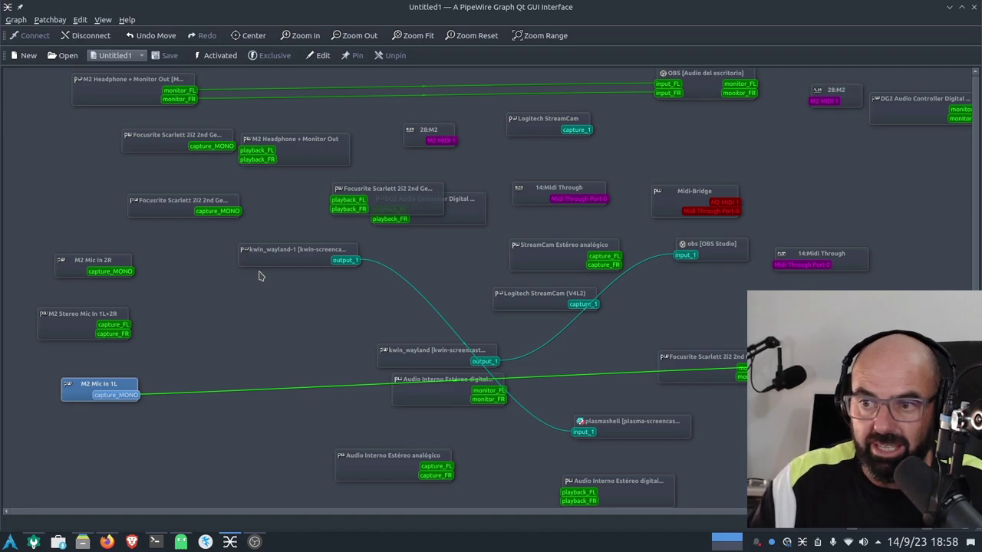
{"action": "left_click_drag", "start_coordinate": [80, 263], "coordinate": [83, 440]}
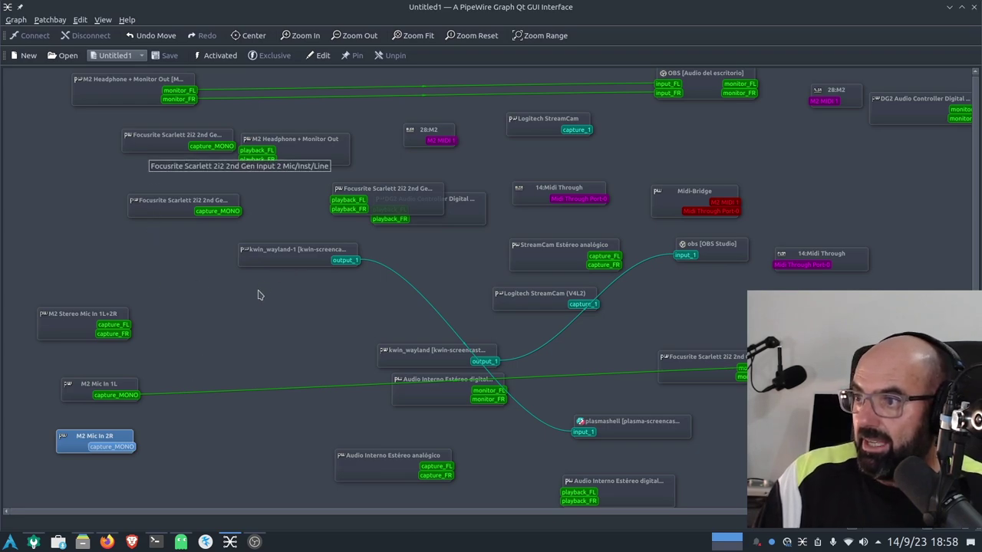
Step: Group the M2 Headphone + Monitor Out monitor and M2 Mic In 1L nodes near their connected OBS nodes, and minimise qpwgraph
{"action": "left_click_drag", "start_coordinate": [117, 96], "coordinate": [85, 266]}
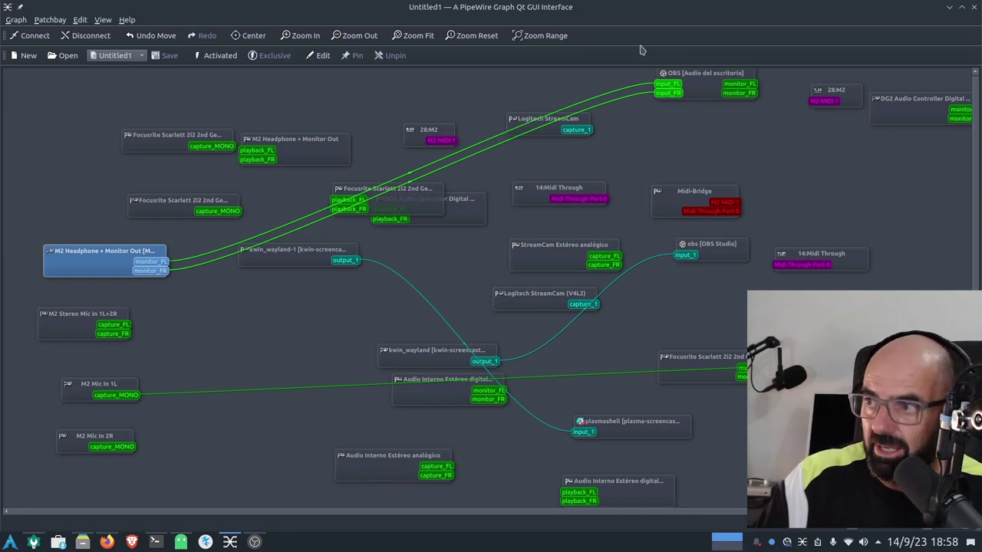
{"action": "left_click_drag", "start_coordinate": [704, 80], "coordinate": [381, 349]}
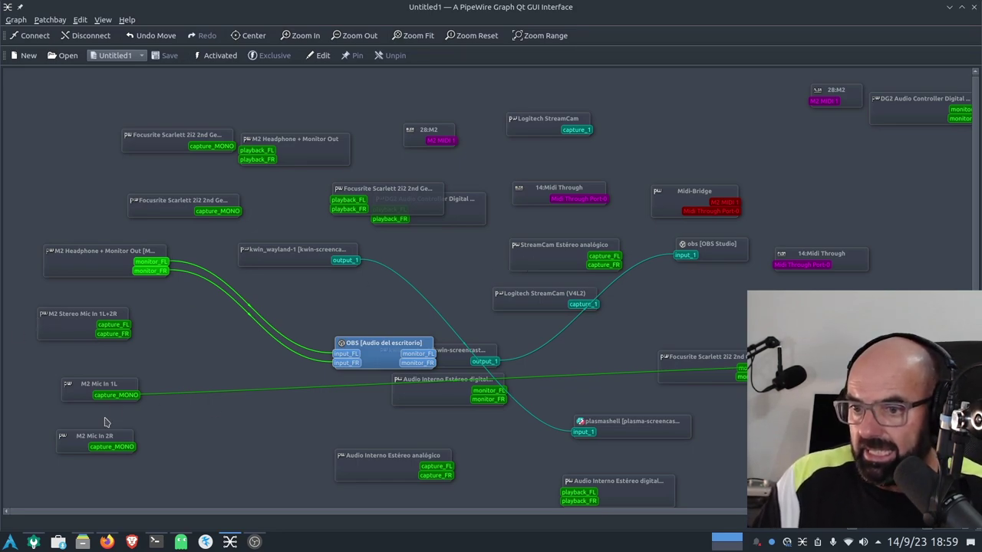
{"action": "left_click_drag", "start_coordinate": [81, 393], "coordinate": [66, 386]}
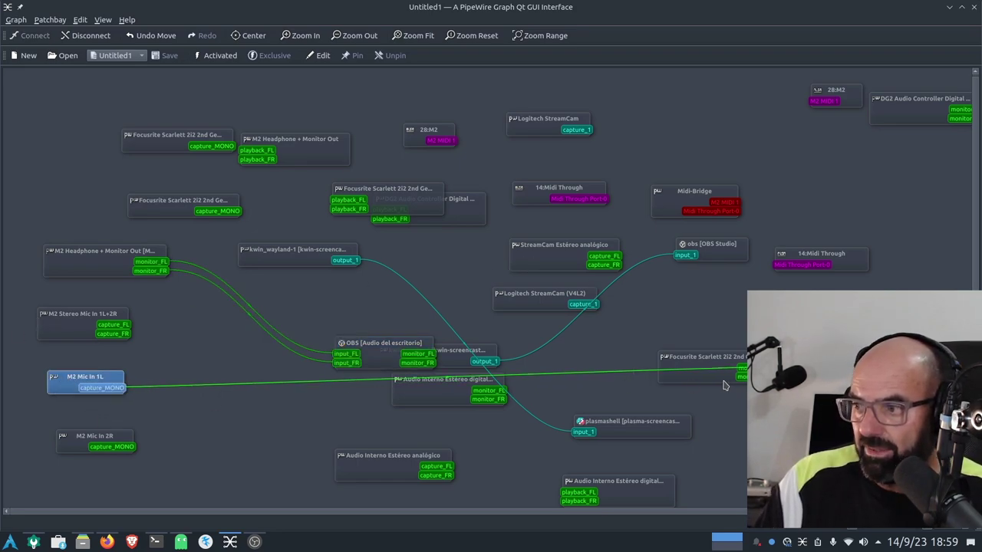
{"action": "left_click_drag", "start_coordinate": [782, 357], "coordinate": [292, 405]}
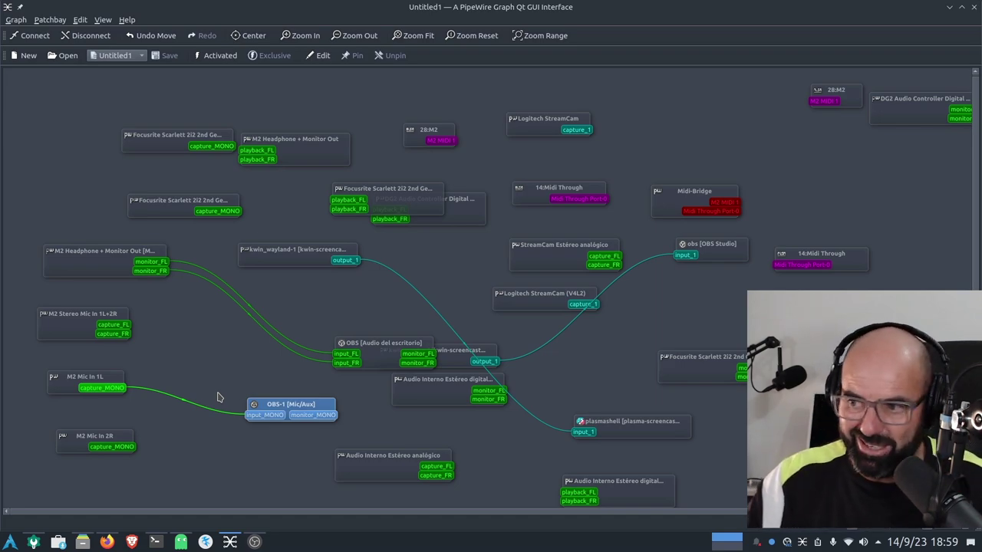
{"action": "left_click", "coordinate": [951, 9]}
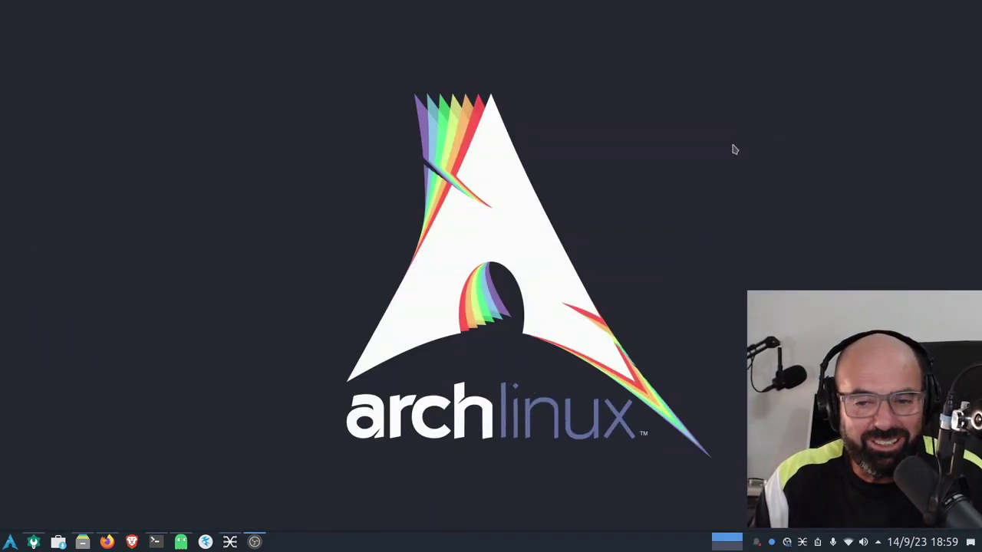
Step: Return to the USB-Audio folder in Dolphin, briefly check the recording devices in the Sound settings, and minimise that window
{"action": "left_click", "coordinate": [82, 541]}
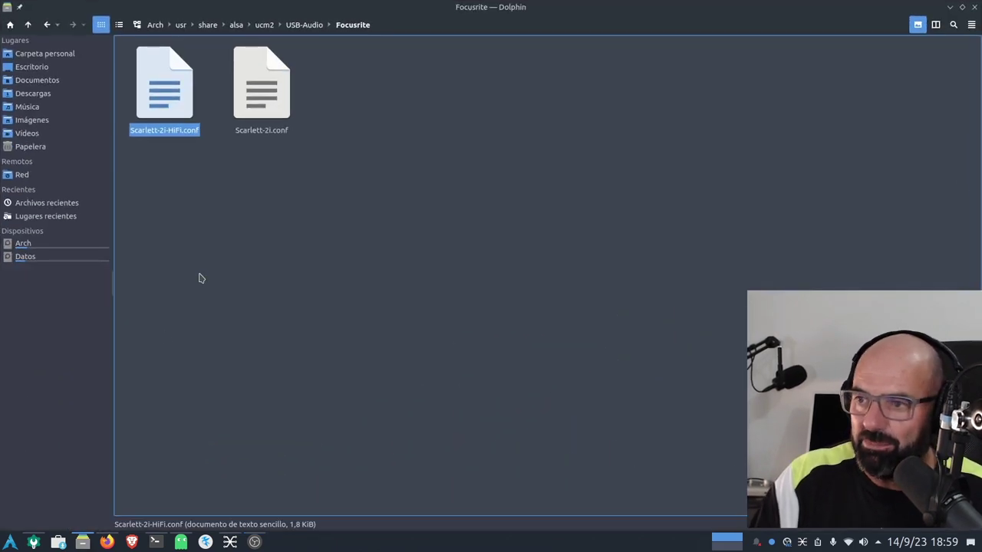
{"action": "left_click", "coordinate": [46, 25]}
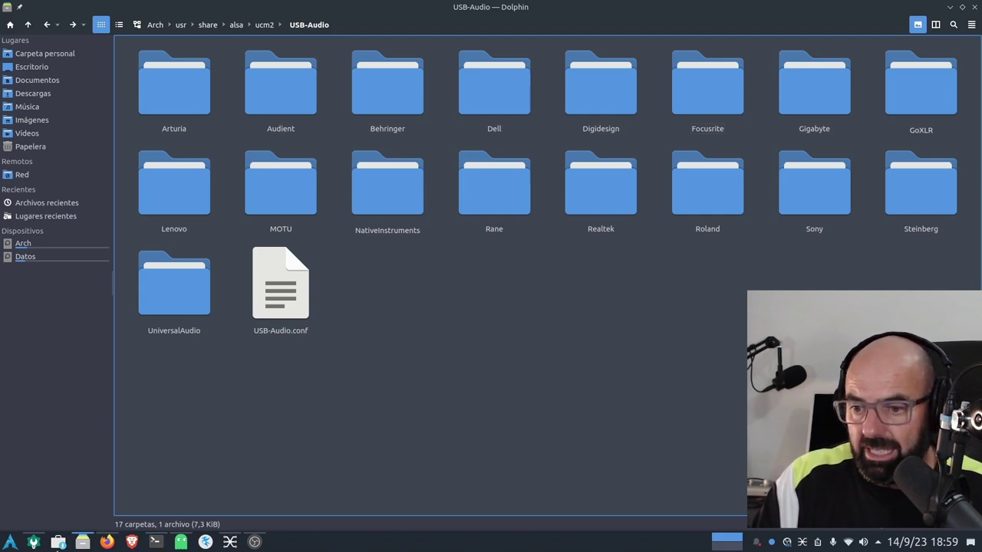
{"action": "left_click", "coordinate": [34, 543]}
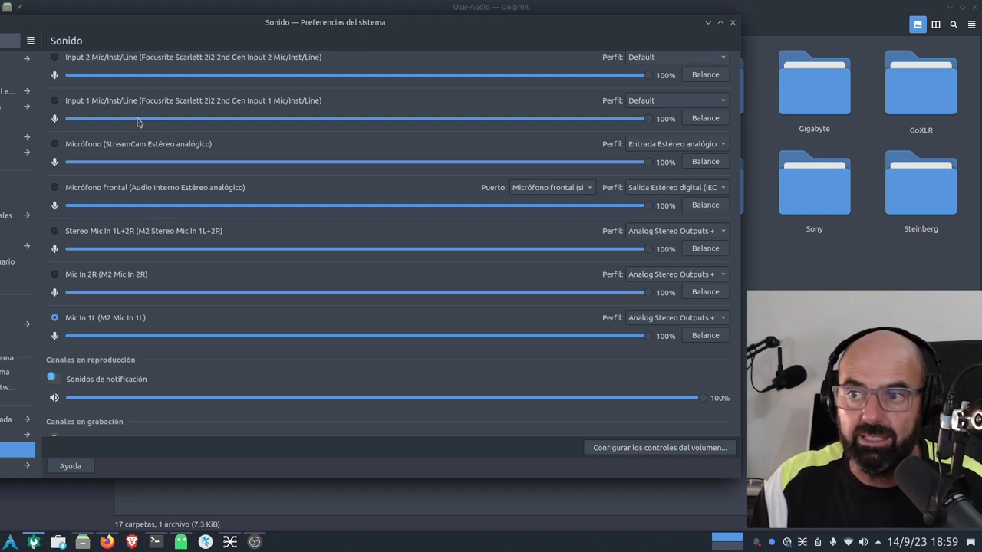
{"action": "left_click", "coordinate": [708, 22]}
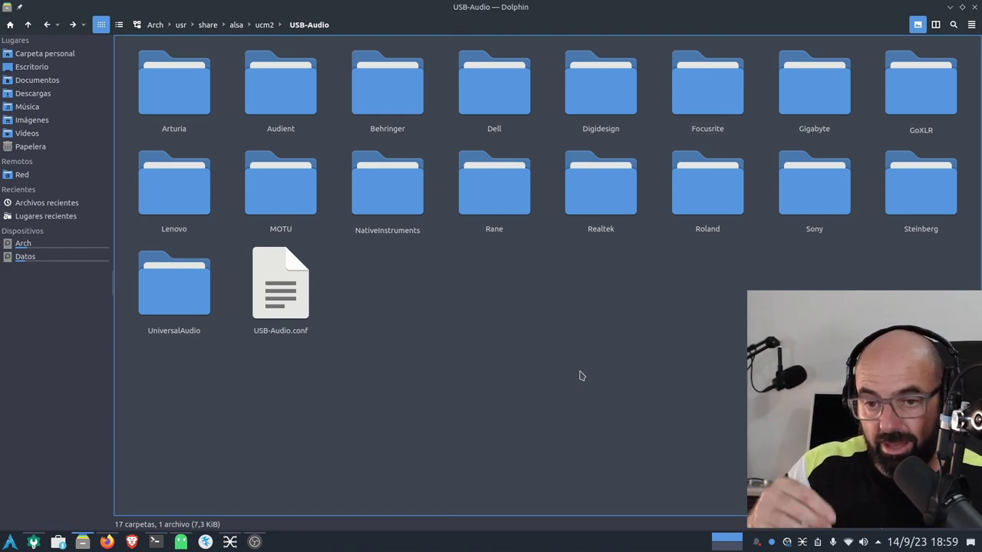
Step: Check the files in the Focusrite folder, and view M2.conf from the MOTU folder in Kate before closing it
{"action": "left_click", "coordinate": [708, 95]}
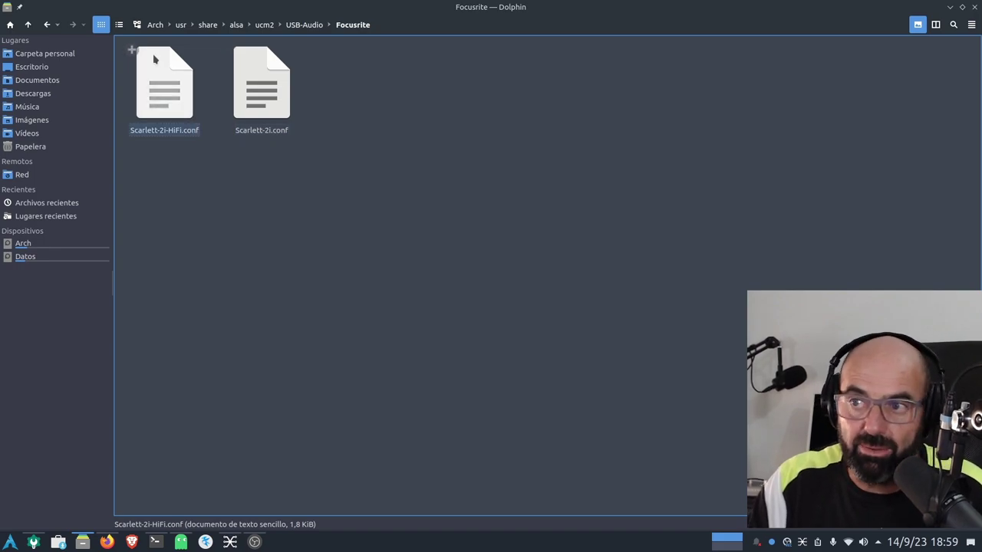
{"action": "left_click", "coordinate": [46, 24]}
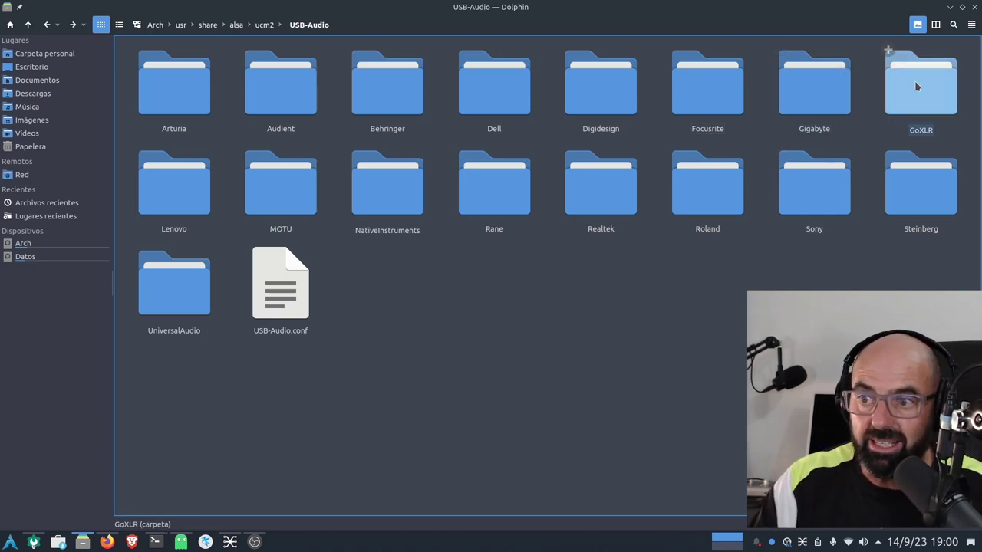
{"action": "left_click", "coordinate": [281, 188]}
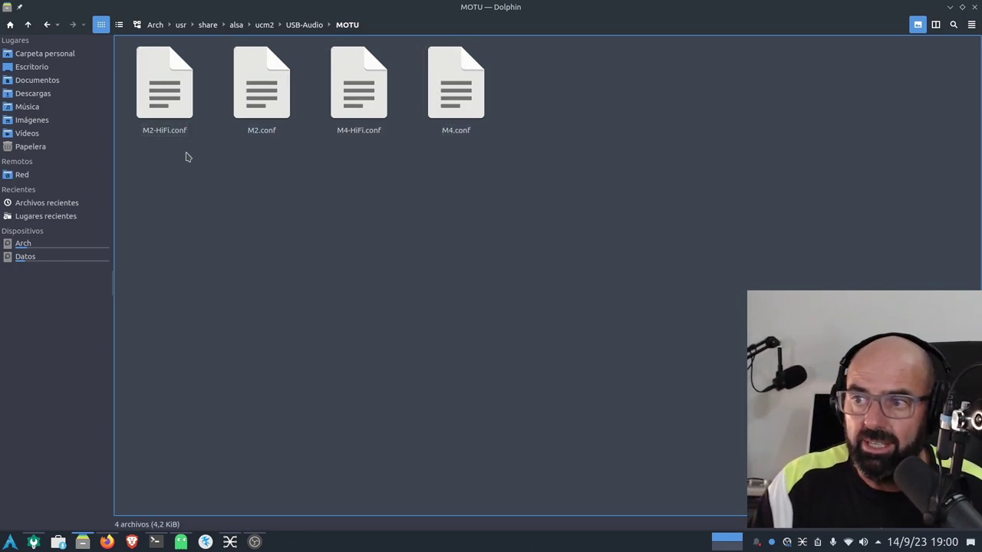
{"action": "right_click", "coordinate": [254, 109]}
{"action": "left_click", "coordinate": [301, 115]}
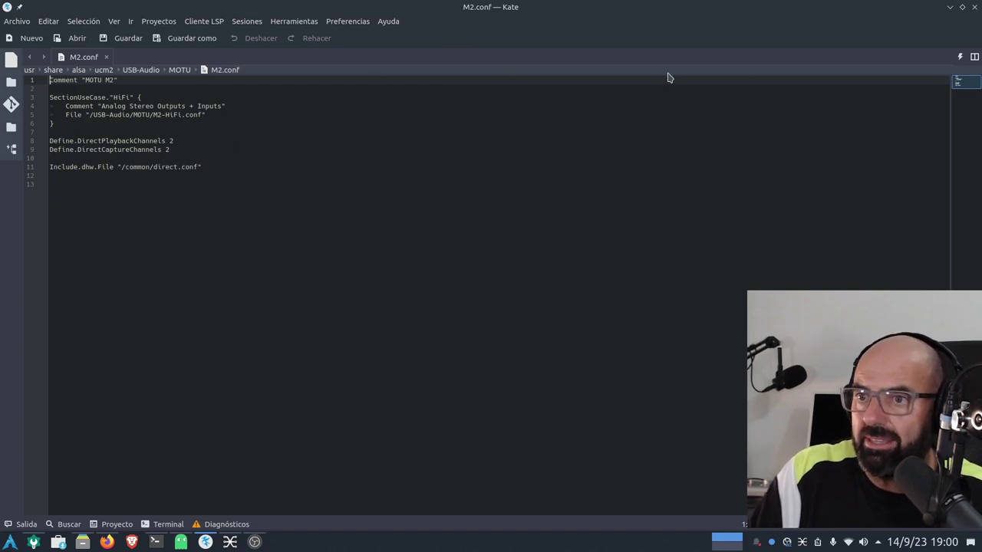
{"action": "left_click", "coordinate": [974, 7]}
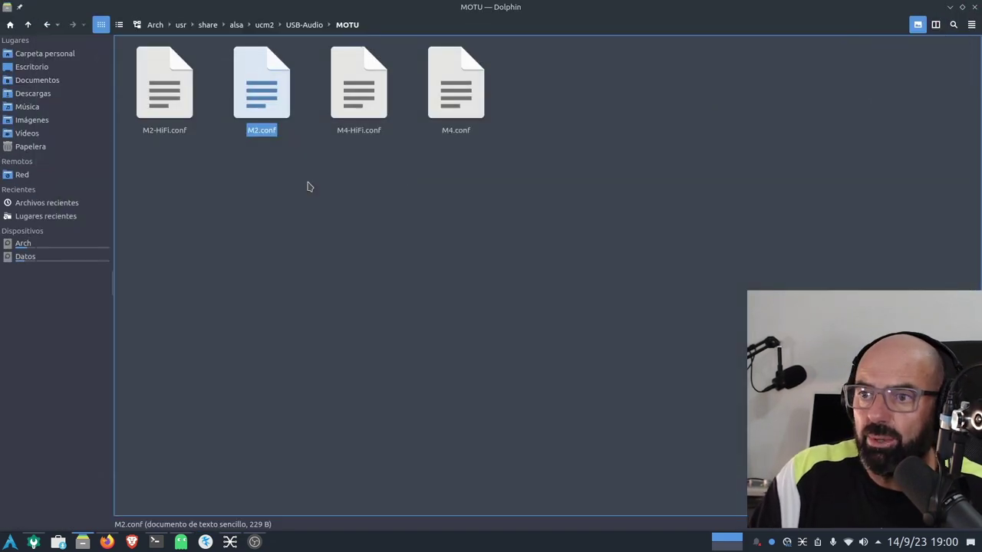
Step: Examine the playback and microphone device sections of M2-HiFi.conf in Kate, and close the file
{"action": "left_click", "coordinate": [163, 107]}
{"action": "right_click", "coordinate": [163, 105]}
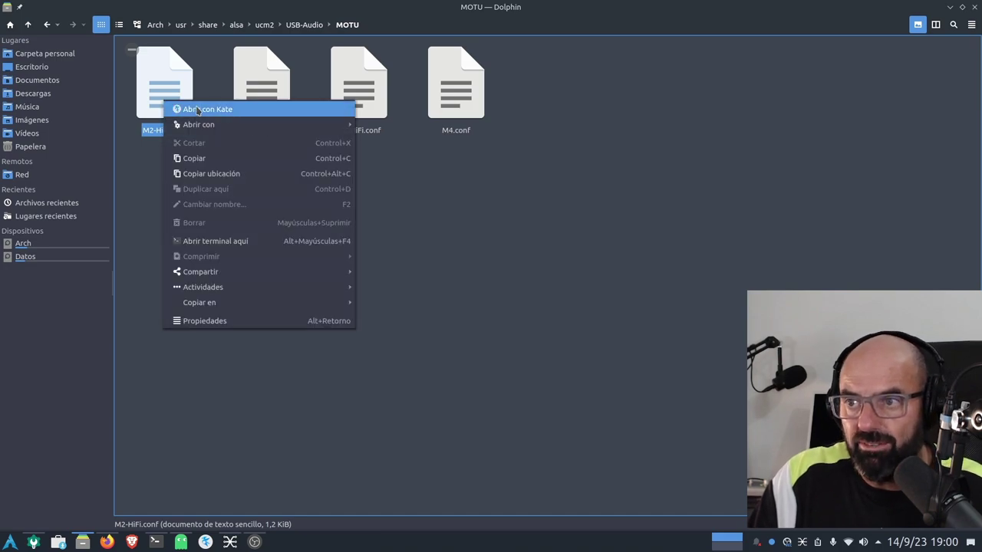
{"action": "left_click", "coordinate": [174, 110]}
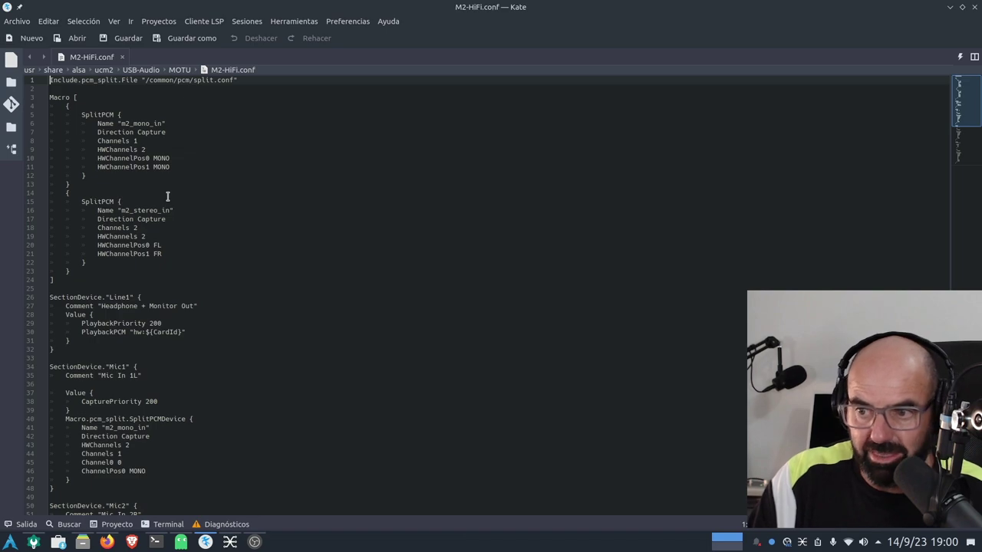
{"action": "scroll", "coordinate": [170, 276], "scroll_direction": "down", "scroll_amount": 2}
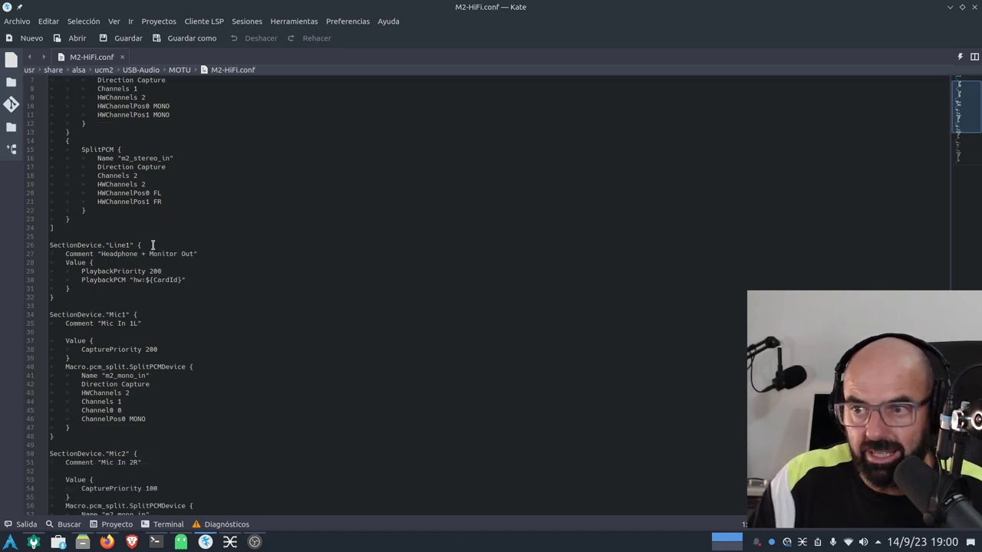
{"action": "scroll", "coordinate": [135, 211], "scroll_direction": "down", "scroll_amount": 6}
{"action": "scroll", "coordinate": [135, 211], "scroll_direction": "down", "scroll_amount": 5}
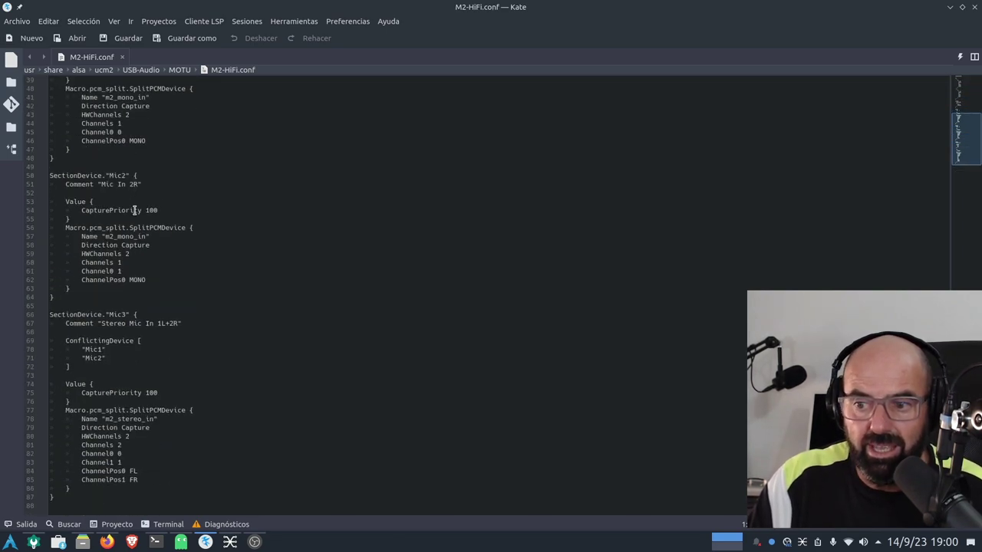
{"action": "scroll", "coordinate": [165, 260], "scroll_direction": "up", "scroll_amount": 3}
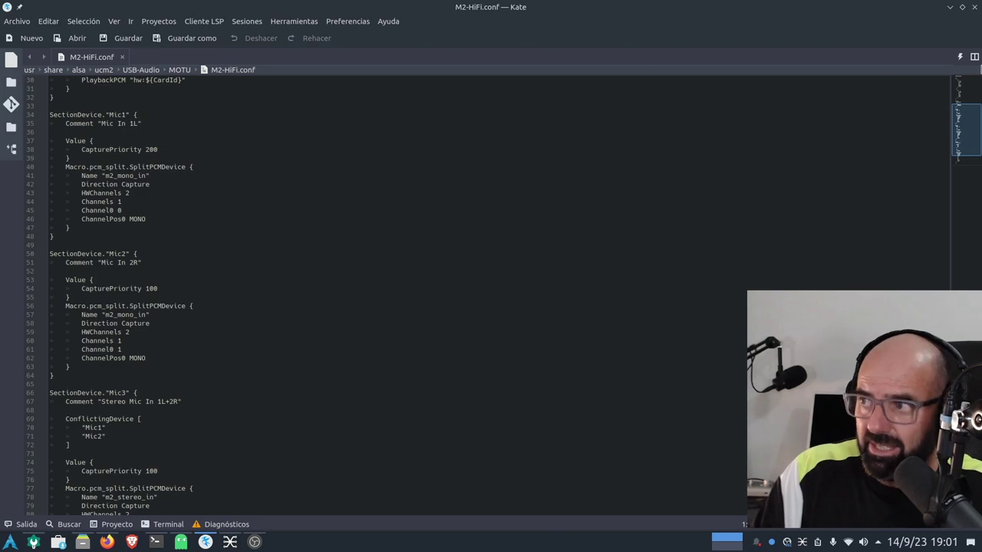
{"action": "left_click", "coordinate": [975, 7]}
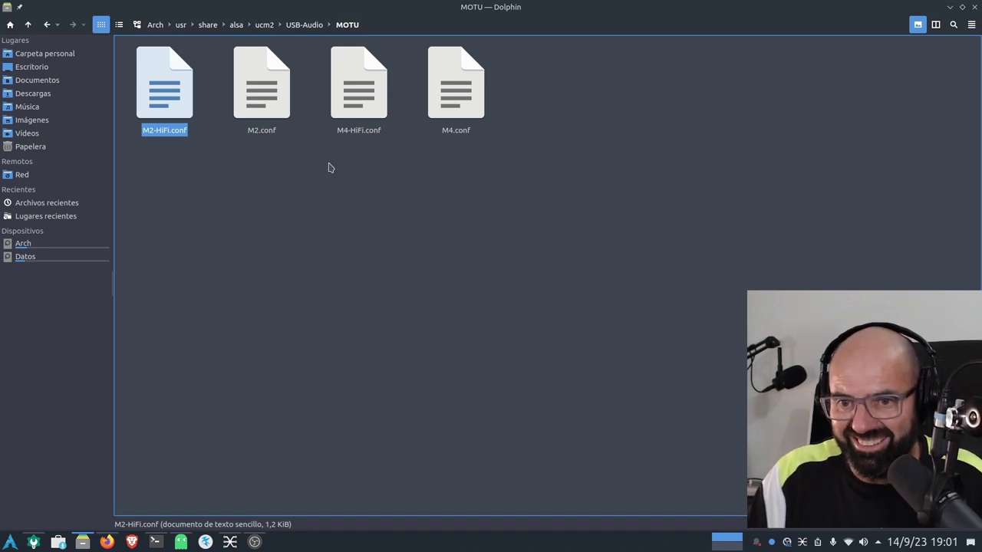
Step: Go back to the USB-Audio folder, check the Audient configuration files, and return to the vendor folders
{"action": "left_click", "coordinate": [47, 25]}
{"action": "left_click", "coordinate": [398, 257]}
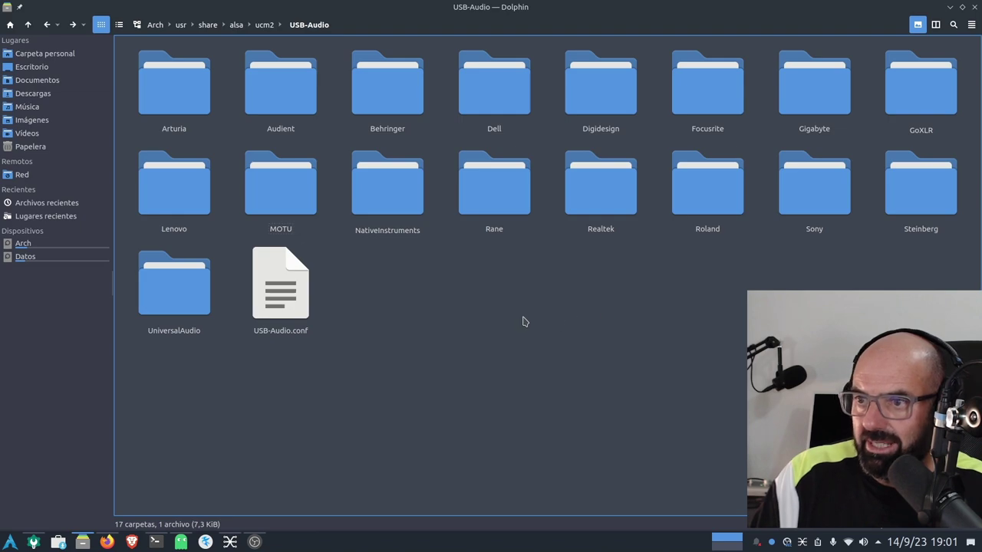
{"action": "double_click", "coordinate": [268, 96]}
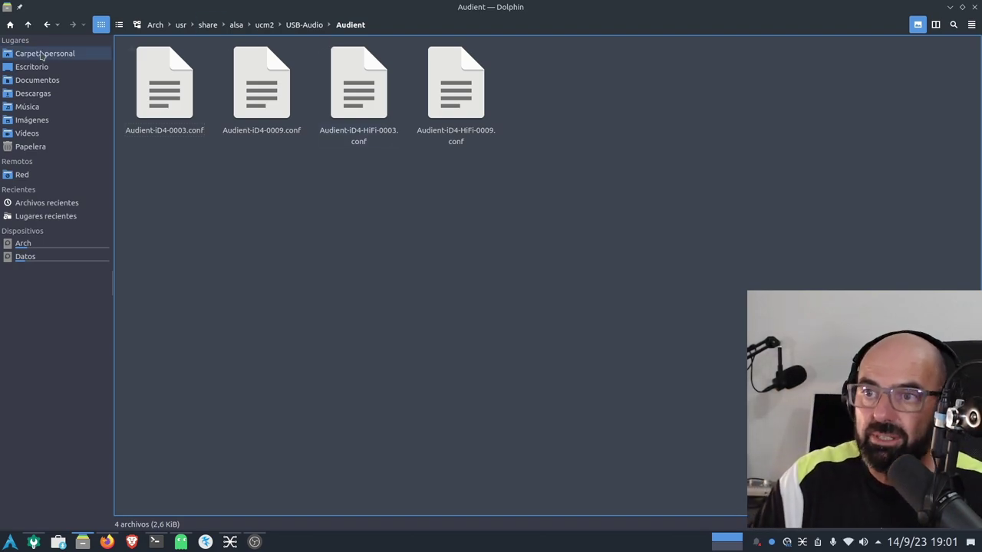
{"action": "left_click", "coordinate": [46, 25]}
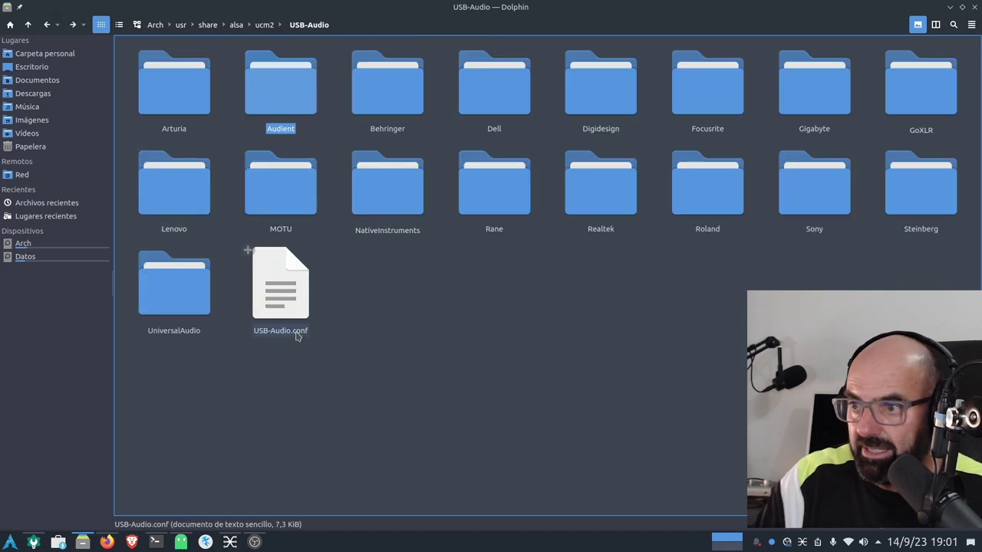
{"action": "left_click", "coordinate": [399, 309]}
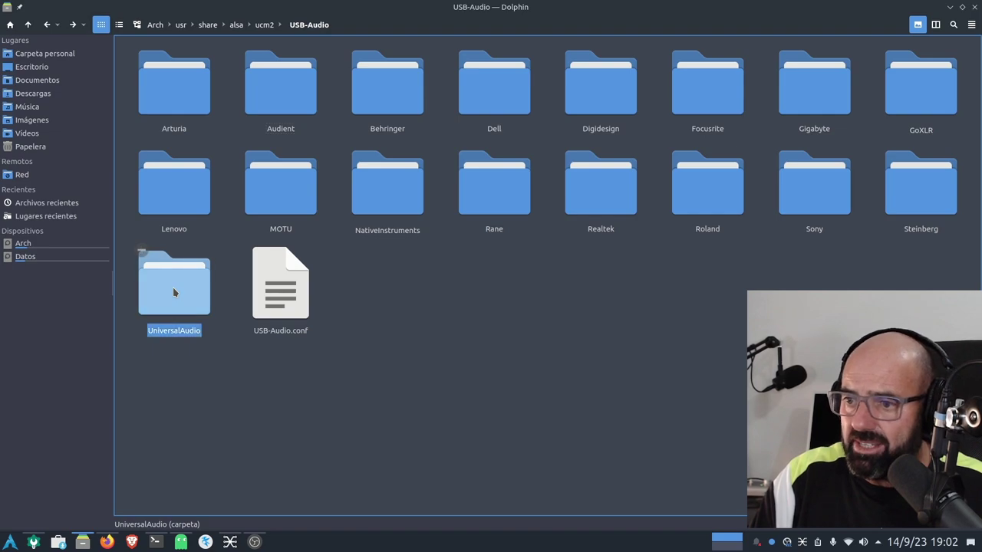
Step: View Volt2.conf from the UniversalAudio folder in Kate, and close the file
{"action": "double_click", "coordinate": [175, 291]}
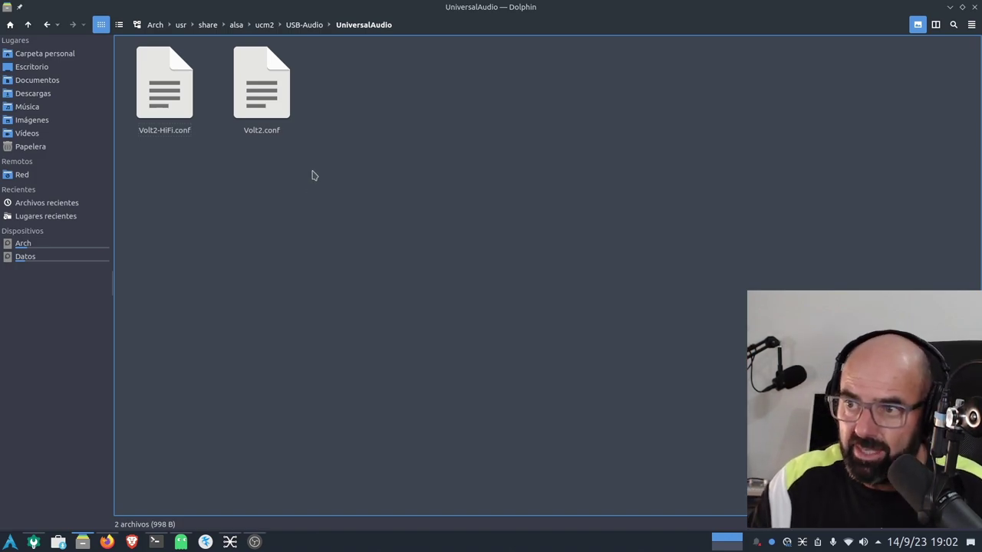
{"action": "right_click", "coordinate": [281, 96]}
{"action": "left_click", "coordinate": [302, 104]}
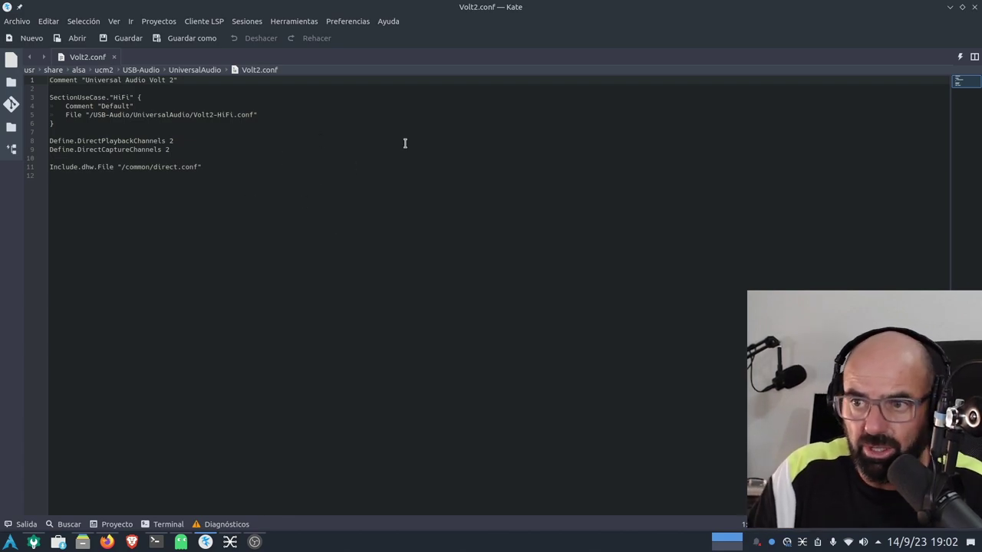
{"action": "left_click", "coordinate": [974, 7]}
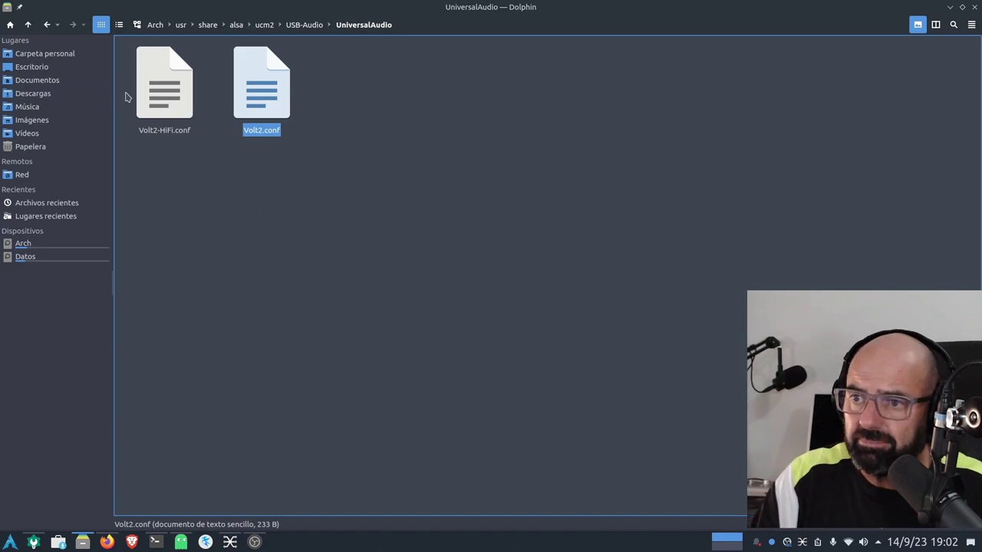
Step: Examine the output and mono input device sections of Volt2-HiFi.conf in Kate, and close the file
{"action": "right_click", "coordinate": [172, 97]}
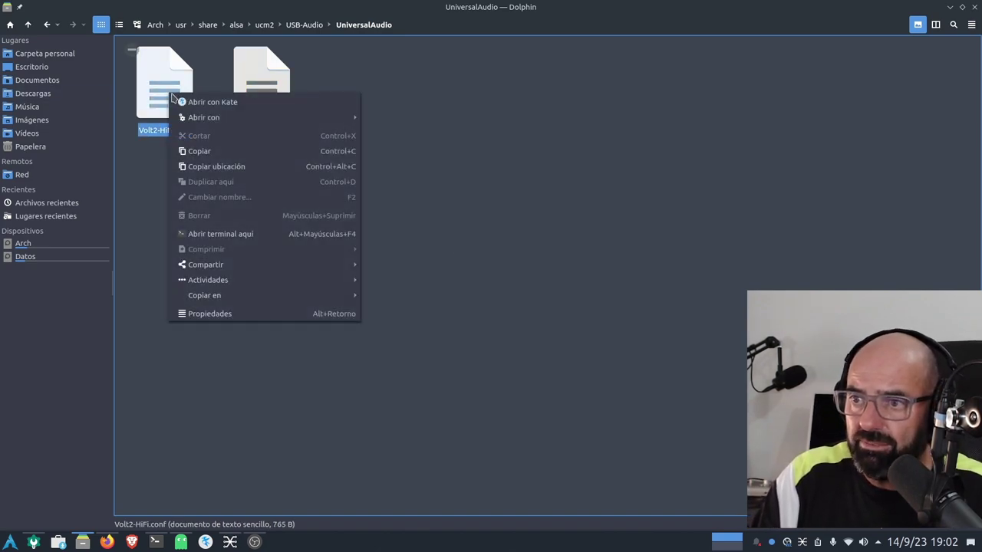
{"action": "left_click", "coordinate": [211, 102]}
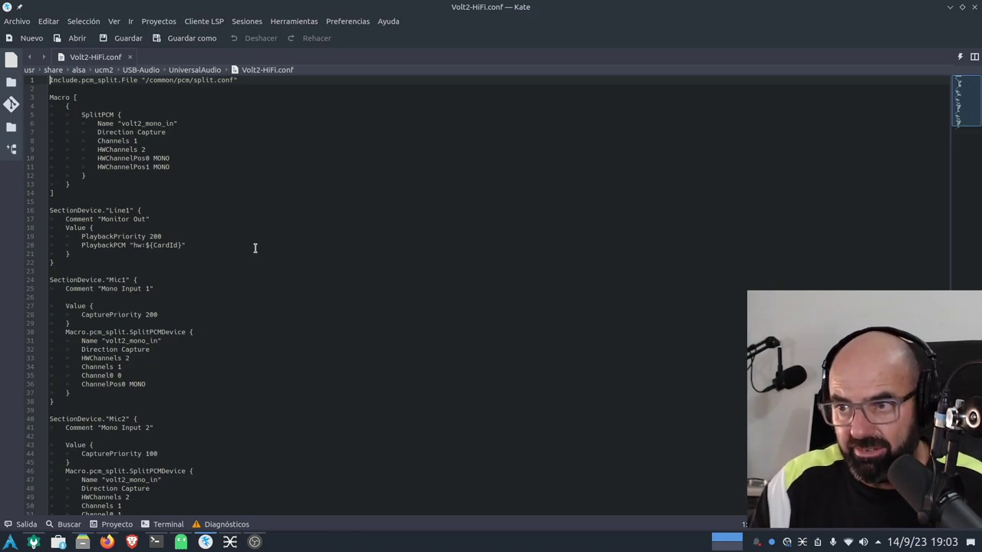
{"action": "scroll", "coordinate": [154, 312], "scroll_direction": "down", "scroll_amount": 2}
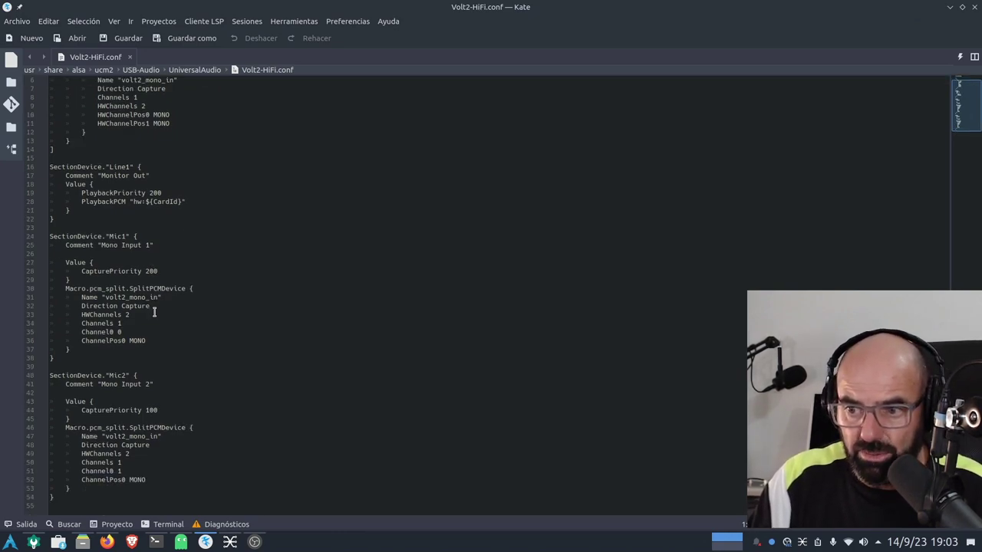
{"action": "scroll", "coordinate": [154, 312], "scroll_direction": "up", "scroll_amount": 2}
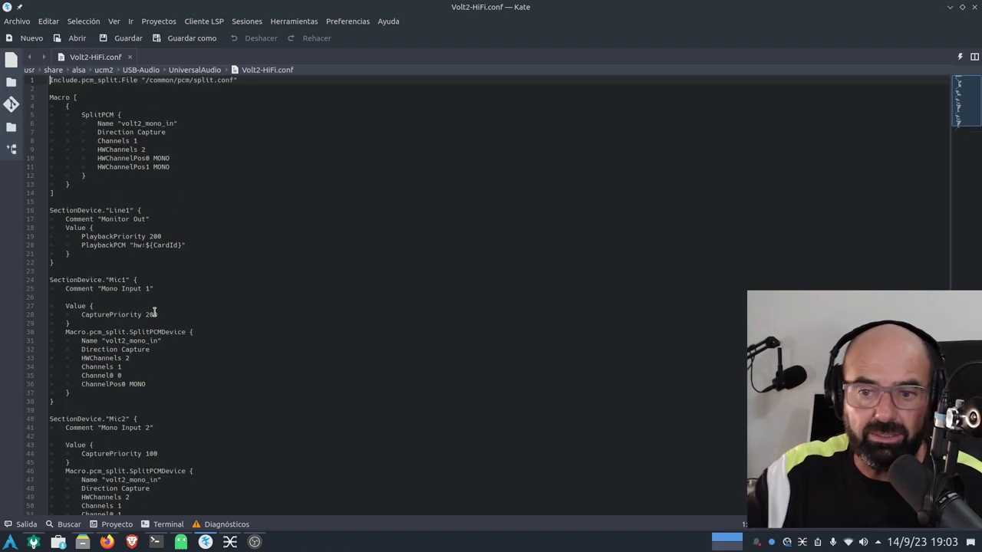
{"action": "scroll", "coordinate": [223, 302], "scroll_direction": "down", "scroll_amount": 2}
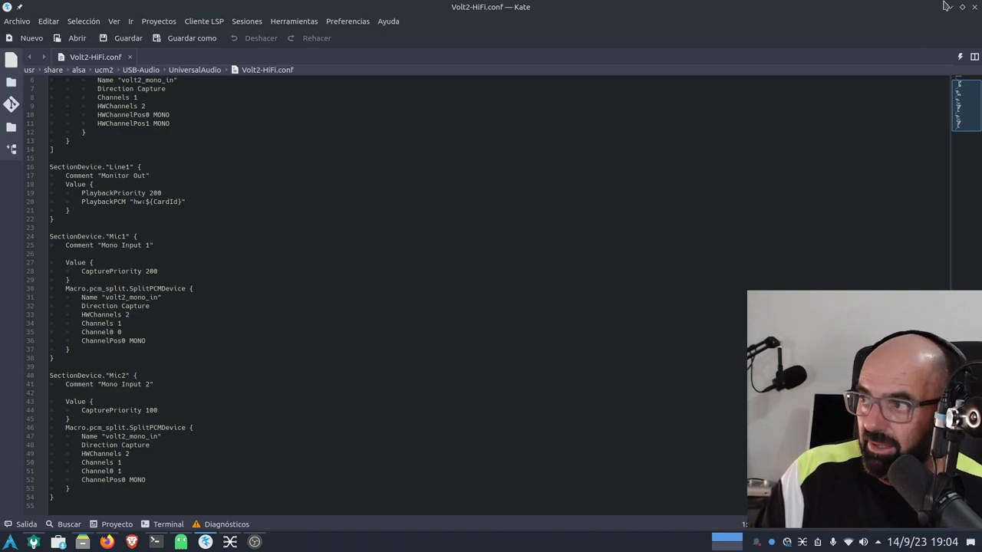
{"action": "left_click", "coordinate": [974, 7]}
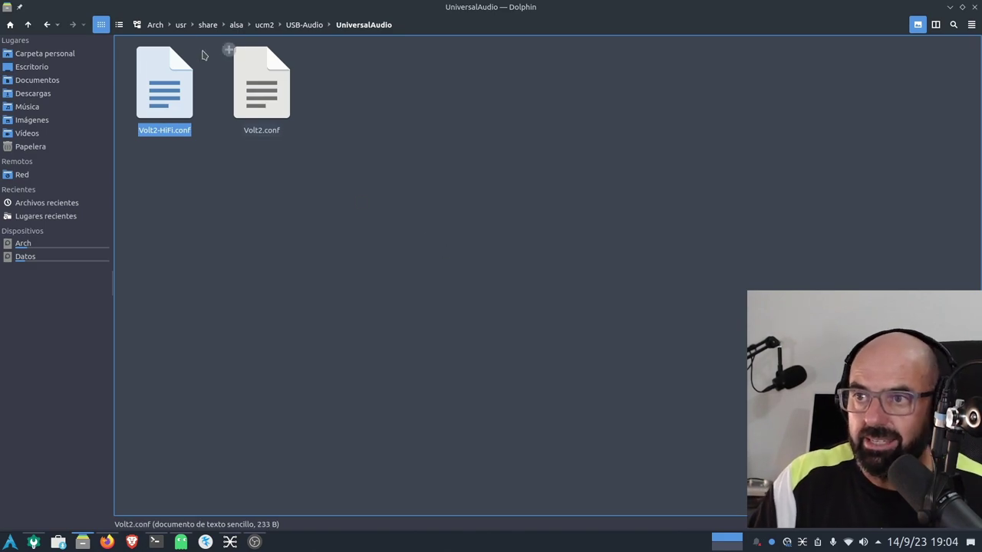
Step: Retrace the path from the Arch root folder through usr, share, alsa and ucm2 to the USB-Audio folder
{"action": "left_click", "coordinate": [154, 26]}
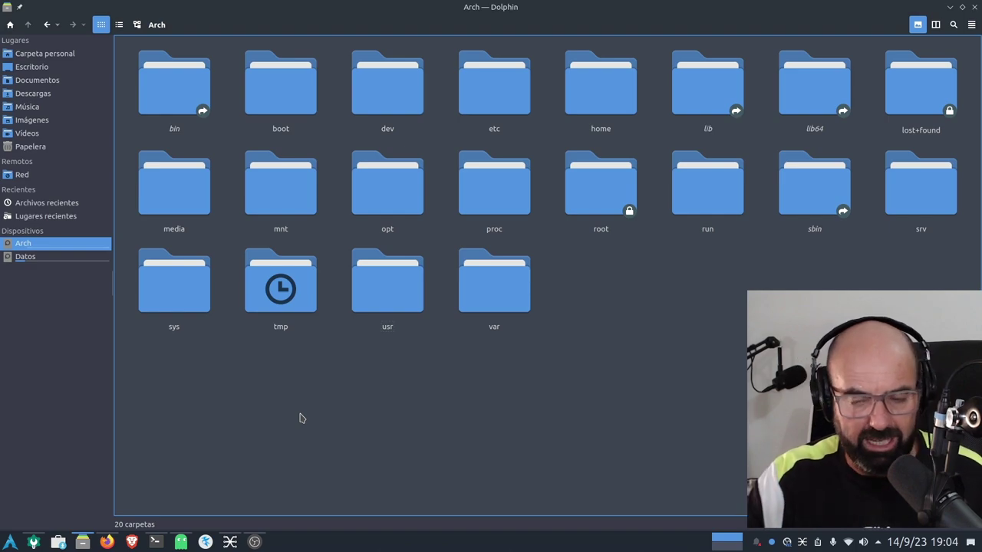
{"action": "left_click", "coordinate": [23, 244]}
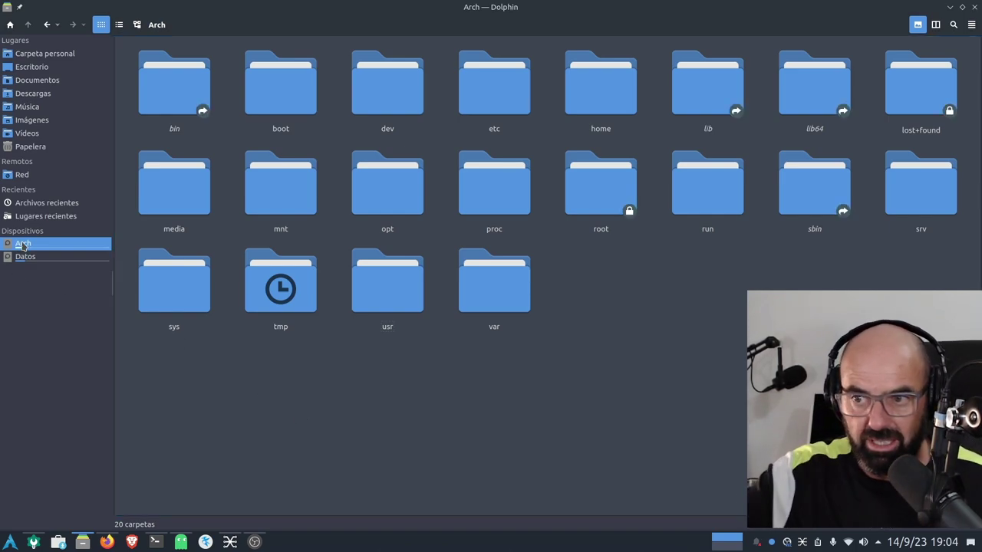
{"action": "double_click", "coordinate": [387, 306]}
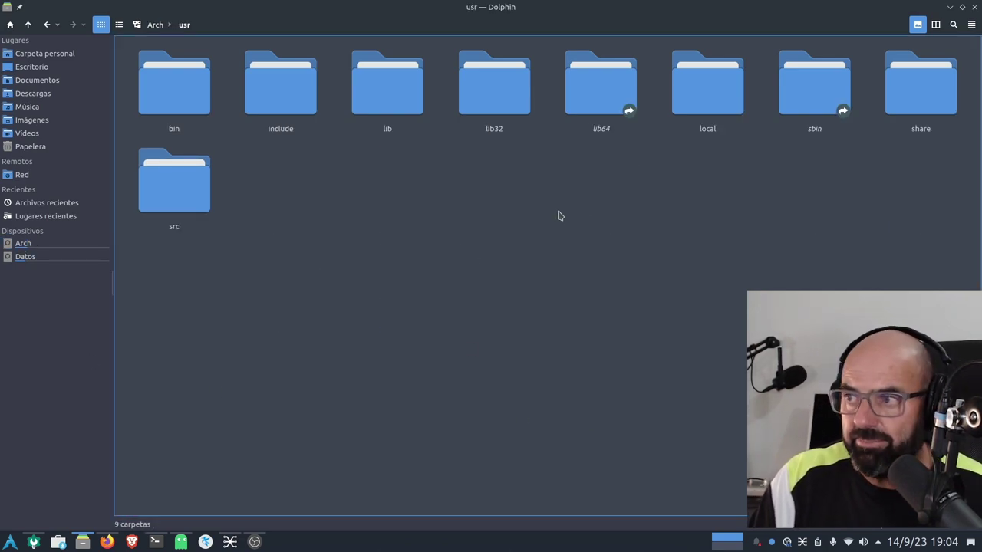
{"action": "double_click", "coordinate": [917, 92]}
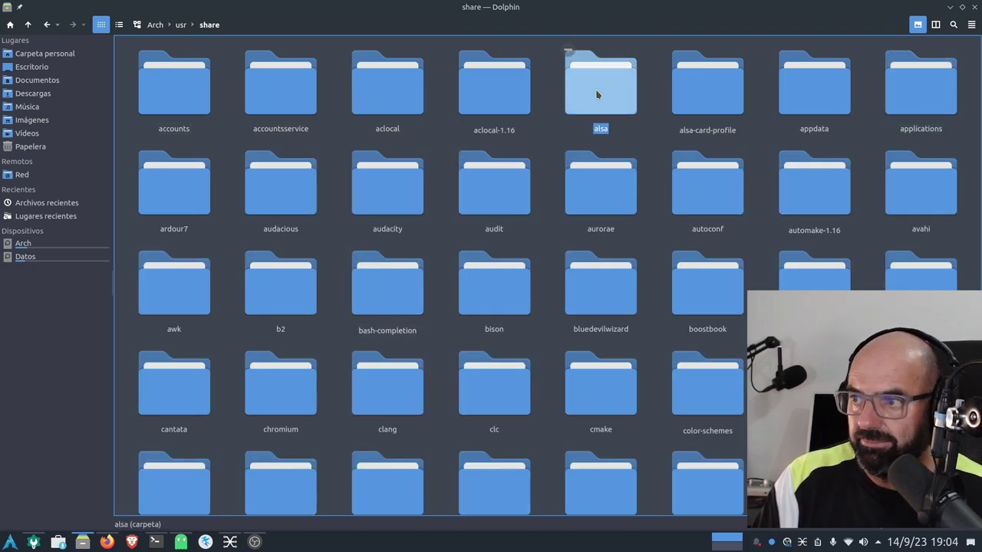
{"action": "double_click", "coordinate": [568, 49]}
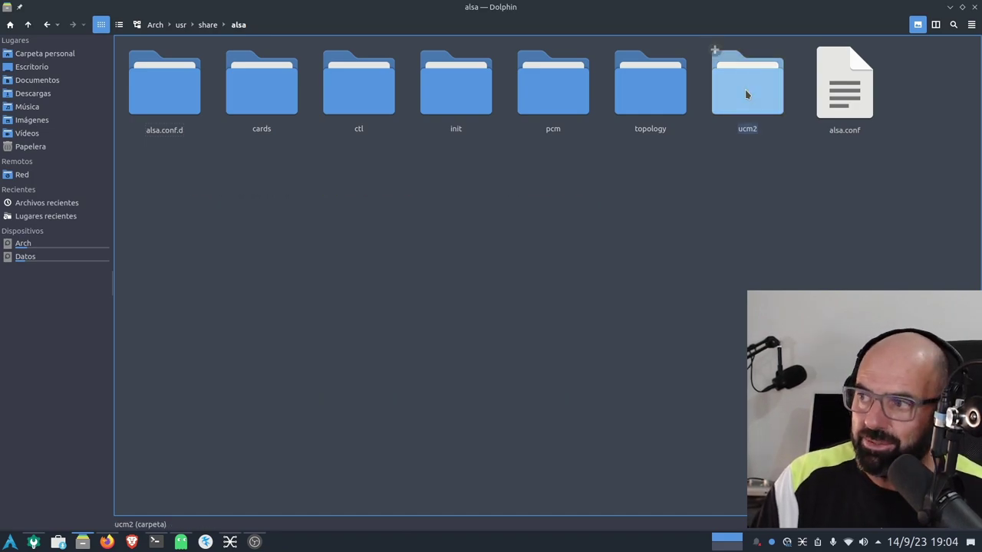
{"action": "double_click", "coordinate": [742, 96]}
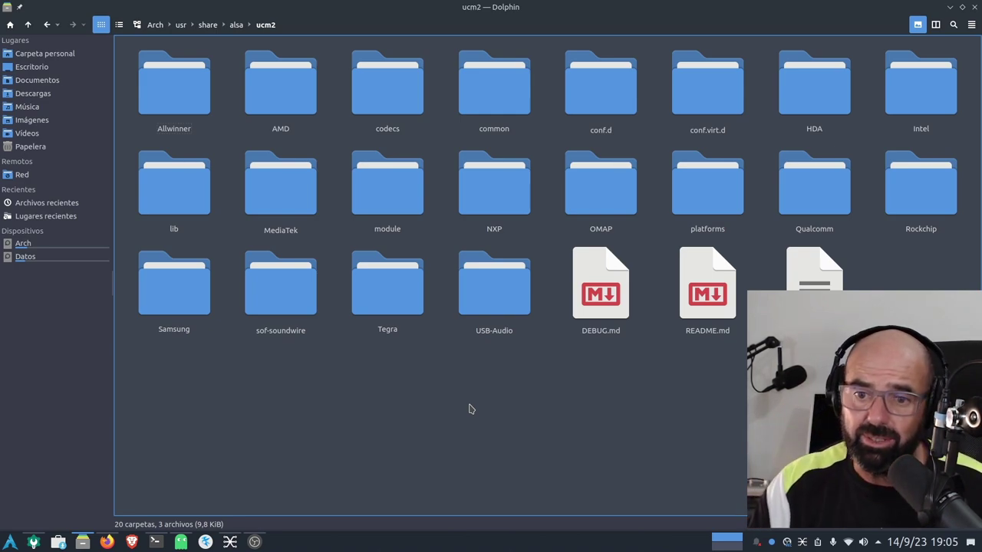
{"action": "double_click", "coordinate": [497, 303]}
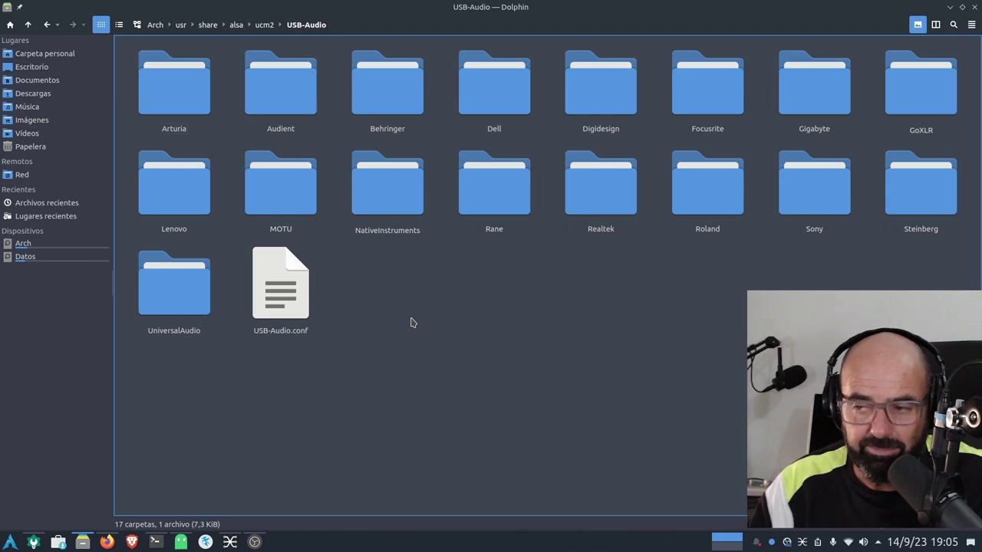
Step: Close the Dolphin window and bring up the Konsole terminal
{"action": "left_click", "coordinate": [975, 7]}
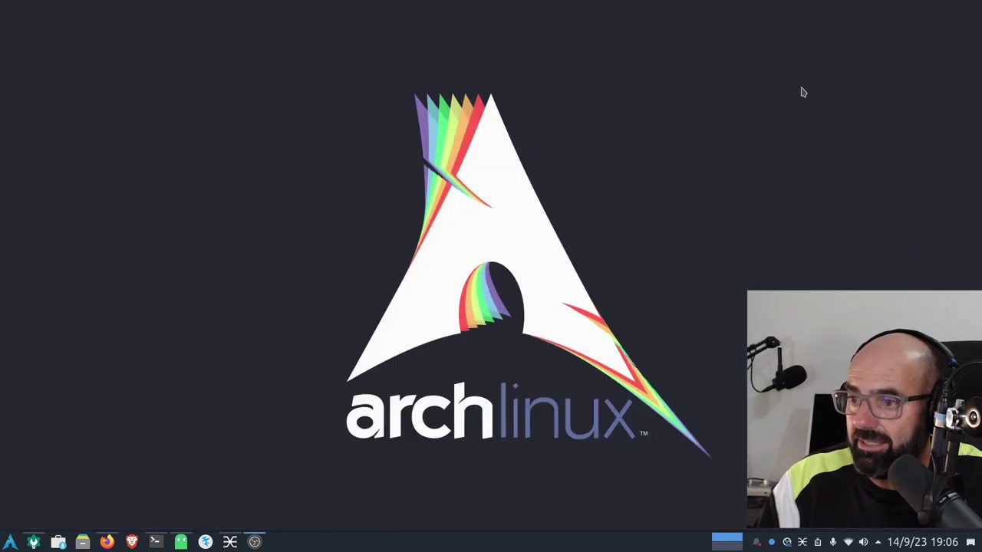
{"action": "left_click", "coordinate": [155, 541]}
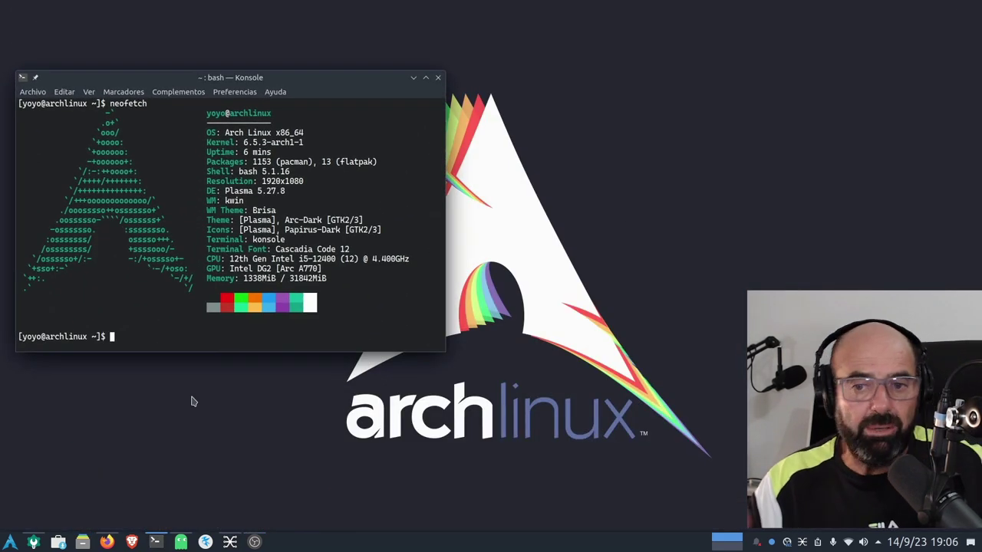